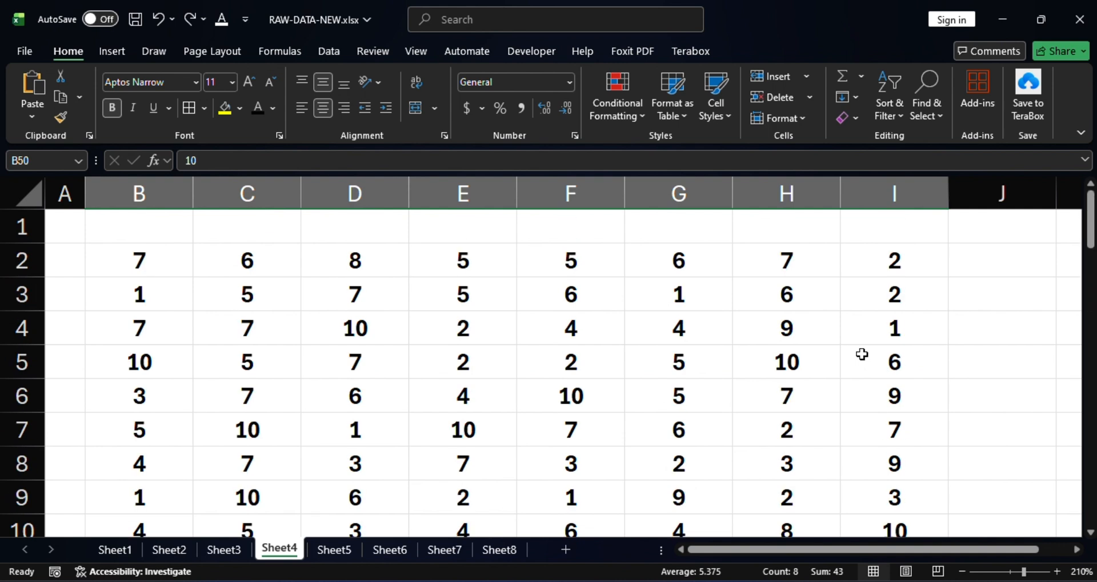
Examine the unformatted numbers in columns B to I of Sheet4 from row 2 downward.
{"action": "left_click_drag", "start_coordinate": [159, 261], "coordinate": [862, 393]}
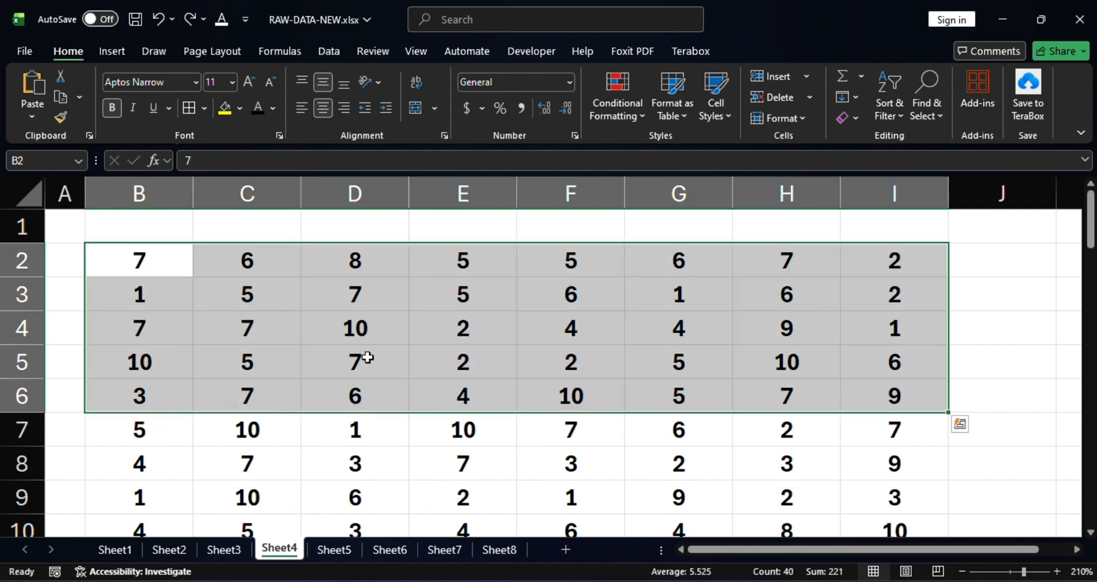
{"action": "left_click", "coordinate": [284, 281]}
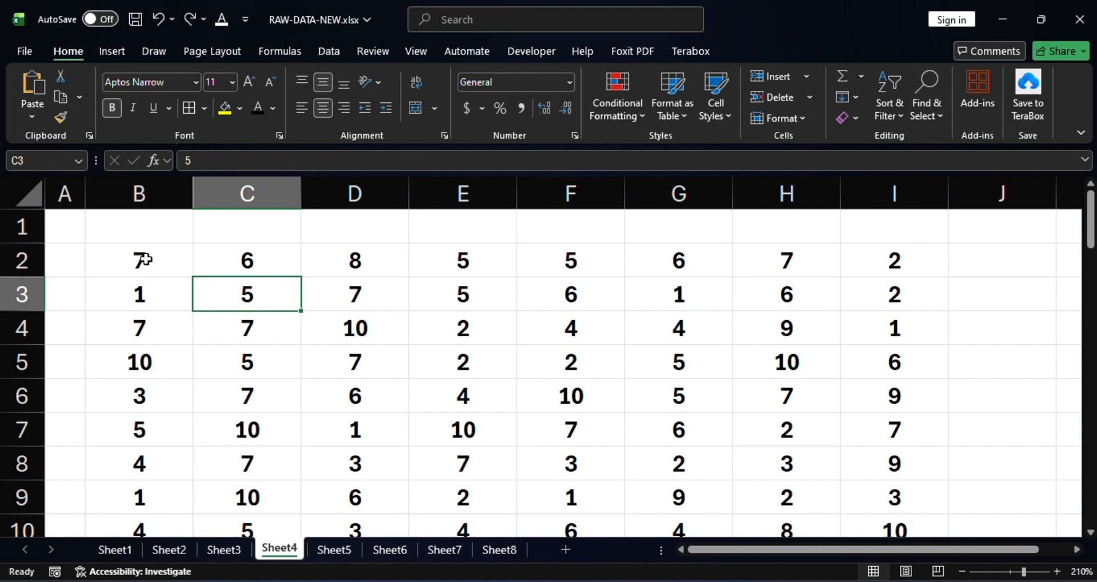
{"action": "left_click_drag", "start_coordinate": [144, 260], "coordinate": [441, 301]}
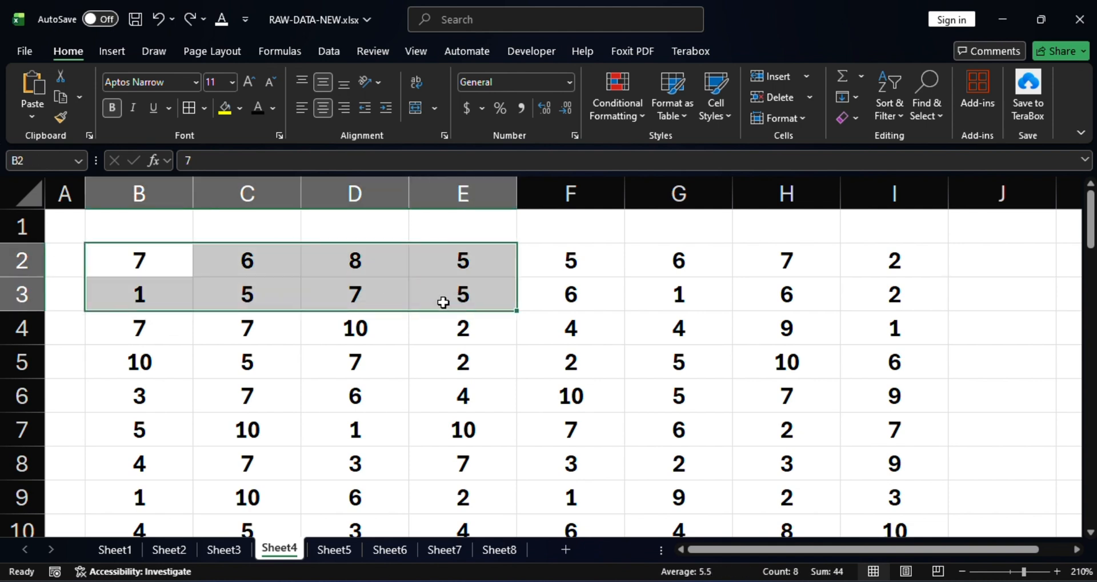
{"action": "left_click", "coordinate": [162, 256]}
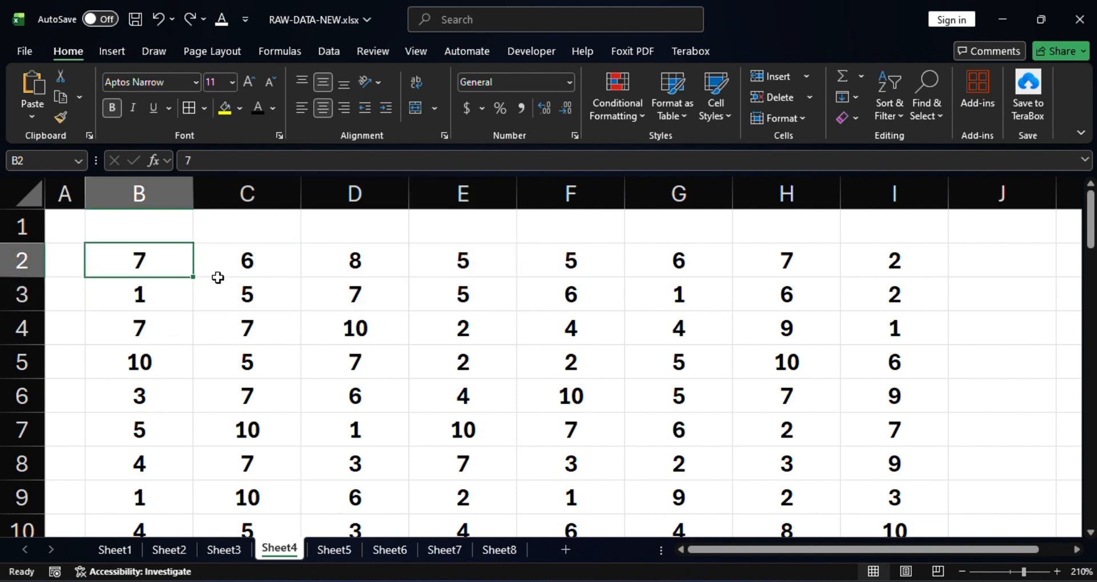
{"action": "left_click", "coordinate": [381, 297]}
{"action": "left_click", "coordinate": [468, 296]}
{"action": "left_click", "coordinate": [465, 262]}
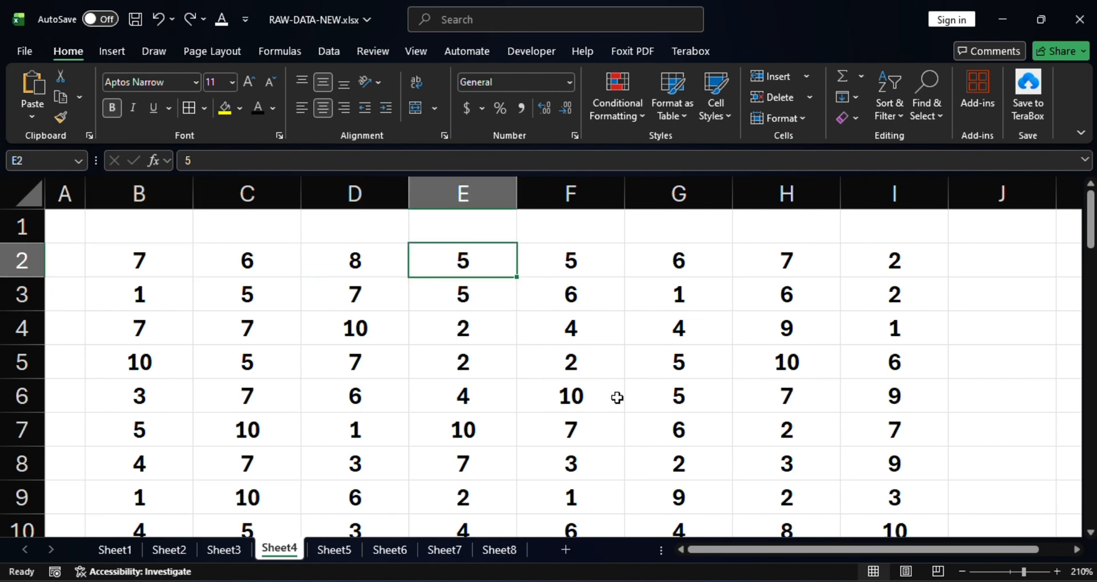
{"action": "scroll", "coordinate": [617, 397], "scroll_direction": "down", "scroll_amount": 7}
{"action": "scroll", "coordinate": [593, 386], "scroll_direction": "up", "scroll_amount": 7}
{"action": "left_click", "coordinate": [569, 429]}
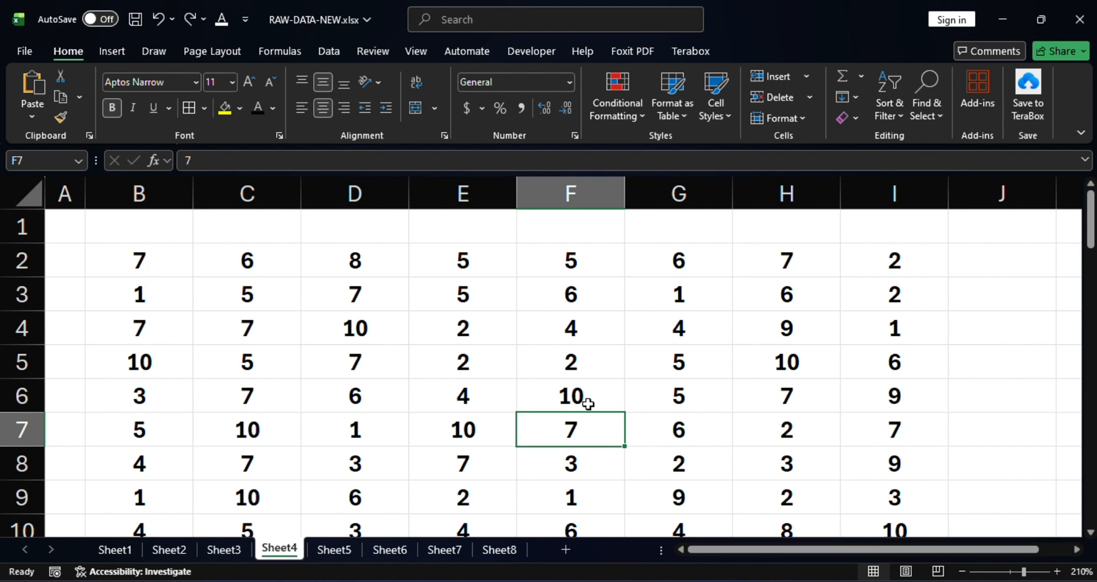
{"action": "left_click", "coordinate": [562, 385]}
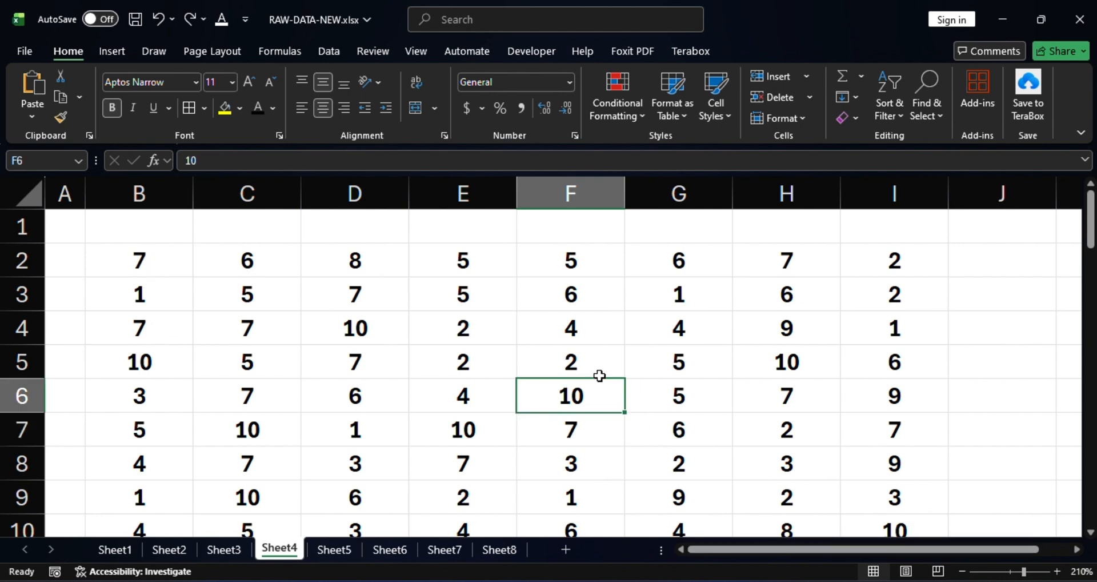
{"action": "scroll", "coordinate": [605, 374], "scroll_direction": "down", "scroll_amount": 1}
{"action": "scroll", "coordinate": [604, 374], "scroll_direction": "up", "scroll_amount": 1}
{"action": "left_click", "coordinate": [903, 362]}
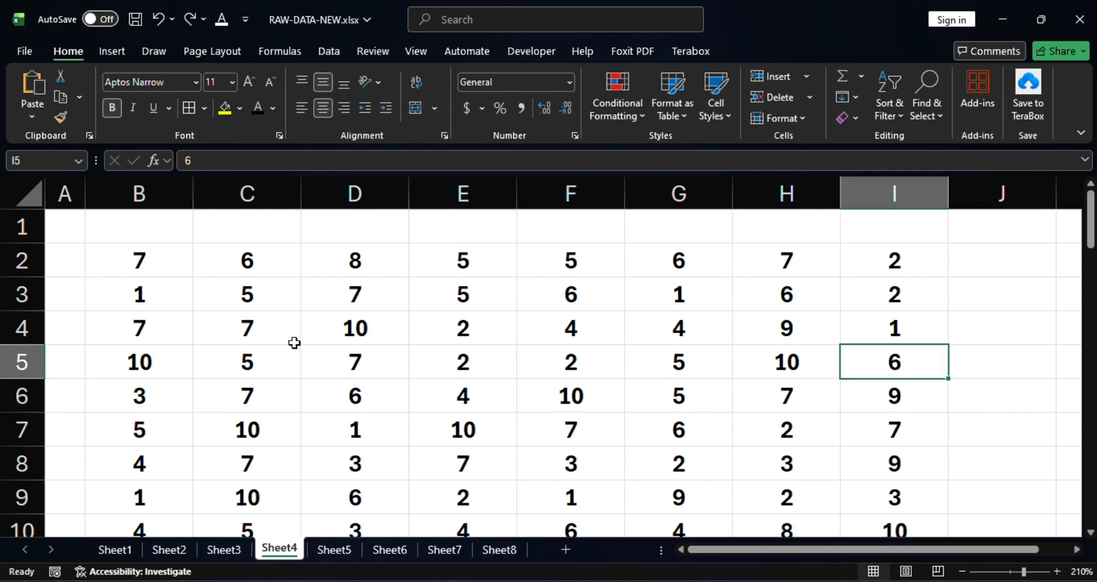
{"action": "left_click", "coordinate": [133, 253]}
{"action": "scroll", "coordinate": [667, 384], "scroll_direction": "down", "scroll_amount": 10}
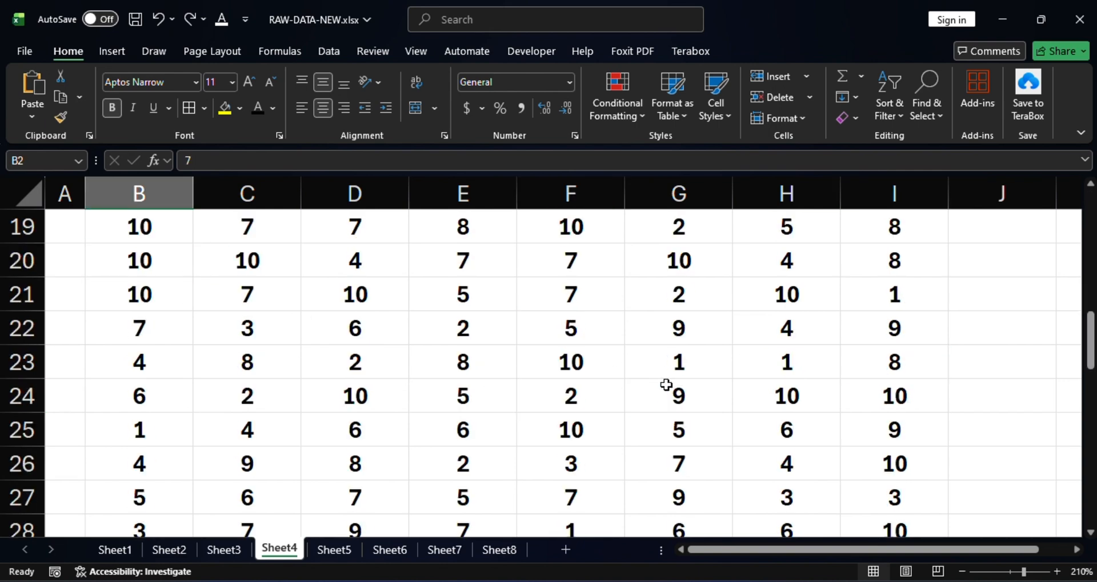
{"action": "scroll", "coordinate": [667, 387], "scroll_direction": "up", "scroll_amount": 10}
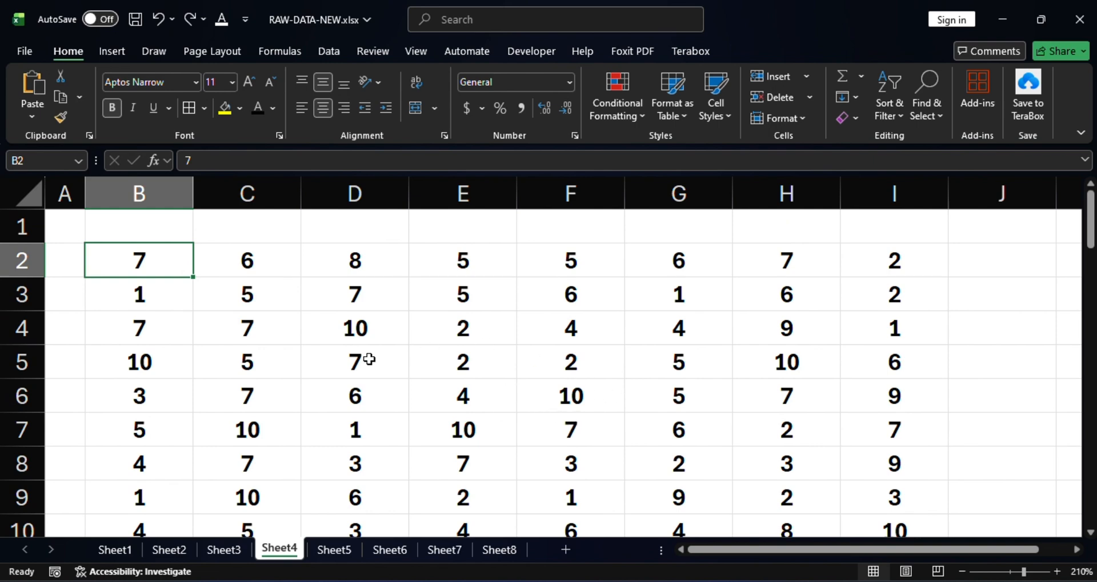
{"action": "scroll", "coordinate": [368, 359], "scroll_direction": "down", "scroll_amount": 8}
{"action": "scroll", "coordinate": [371, 359], "scroll_direction": "down", "scroll_amount": 3}
{"action": "scroll", "coordinate": [372, 362], "scroll_direction": "up", "scroll_amount": 11}
{"action": "left_click", "coordinate": [552, 386]}
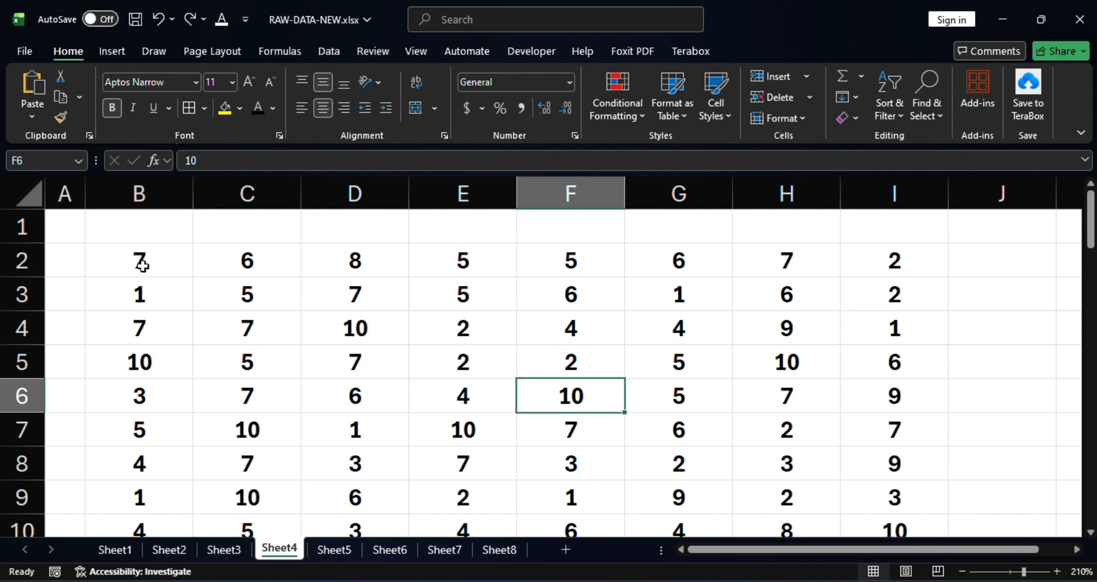
Select the entire block of numbers in columns B to I, starting at cell B2.
{"action": "left_click_drag", "start_coordinate": [156, 257], "coordinate": [865, 465]}
{"action": "scroll", "coordinate": [521, 301], "scroll_direction": "up", "scroll_amount": 9}
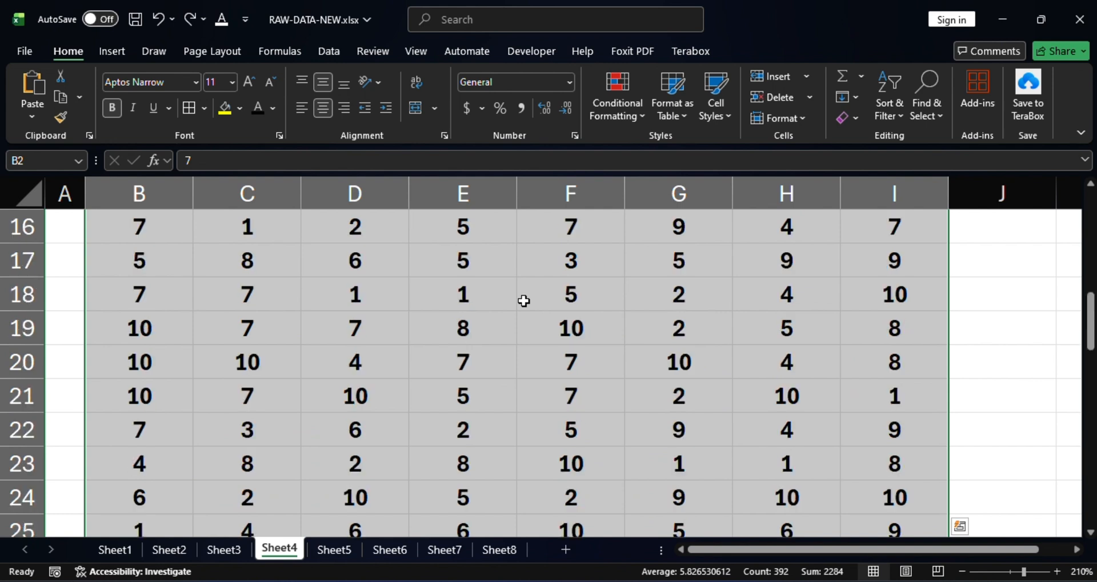
{"action": "scroll", "coordinate": [524, 300], "scroll_direction": "up", "scroll_amount": 5}
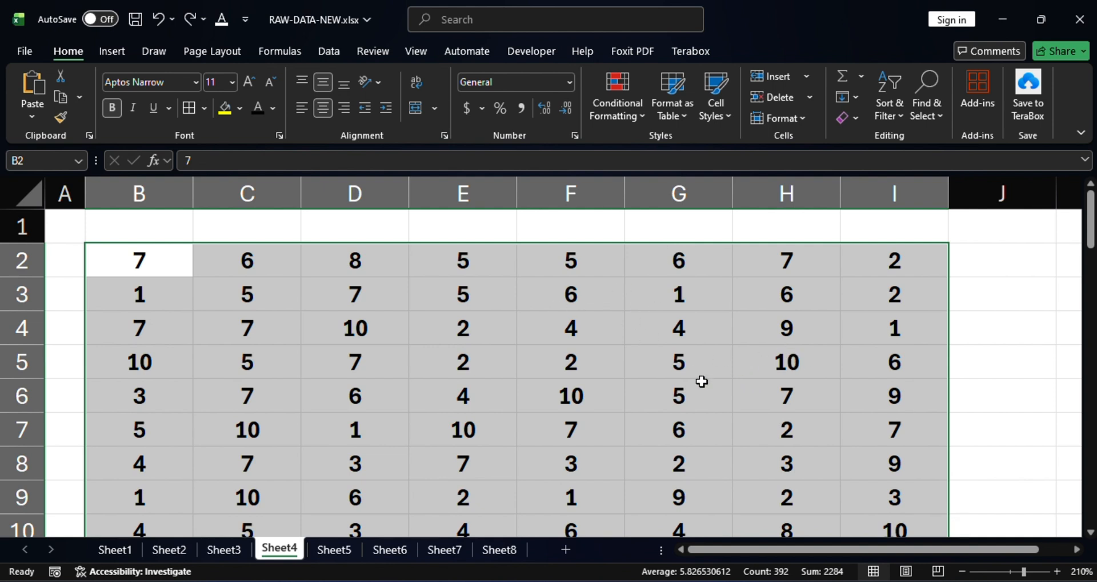
{"action": "scroll", "coordinate": [421, 338], "scroll_direction": "down", "scroll_amount": 1}
{"action": "scroll", "coordinate": [429, 336], "scroll_direction": "up", "scroll_amount": 1}
{"action": "scroll", "coordinate": [543, 336], "scroll_direction": "down", "scroll_amount": 4}
{"action": "scroll", "coordinate": [399, 284], "scroll_direction": "up", "scroll_amount": 4}
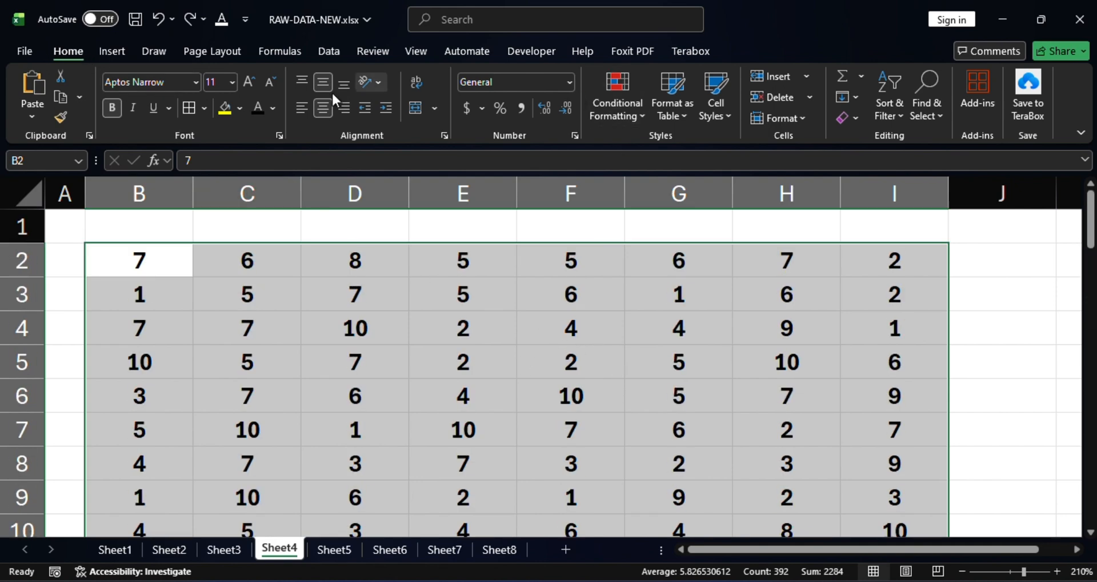
Apply a Greater Than highlight rule of 5.5 with Light Red Fill with Dark Red Text to the selected numbers.
{"action": "left_click", "coordinate": [642, 115]}
{"action": "mouse_move", "coordinate": [640, 150]}
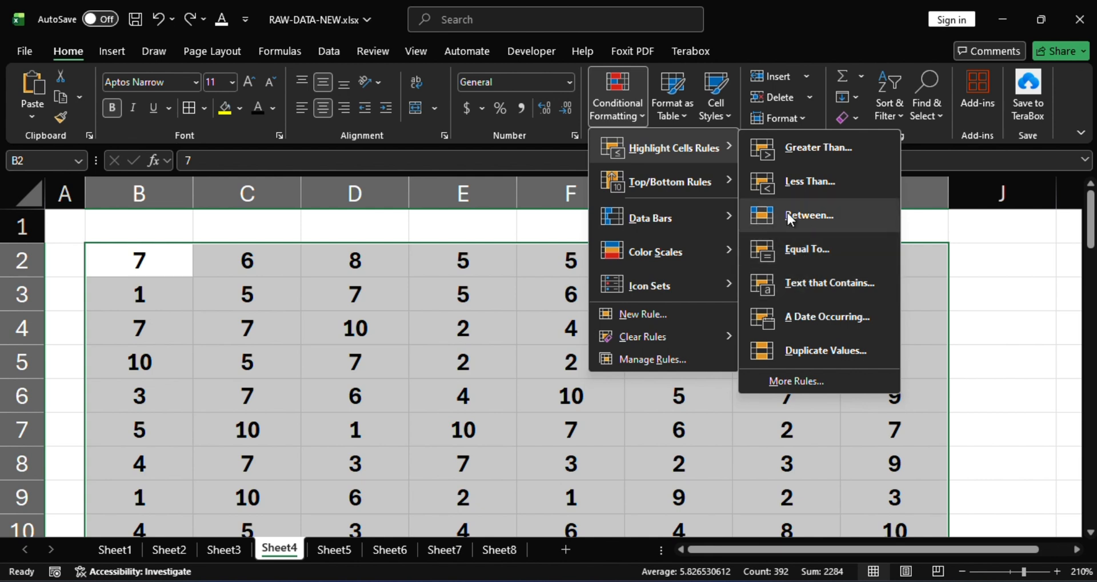
{"action": "mouse_move", "coordinate": [703, 188]}
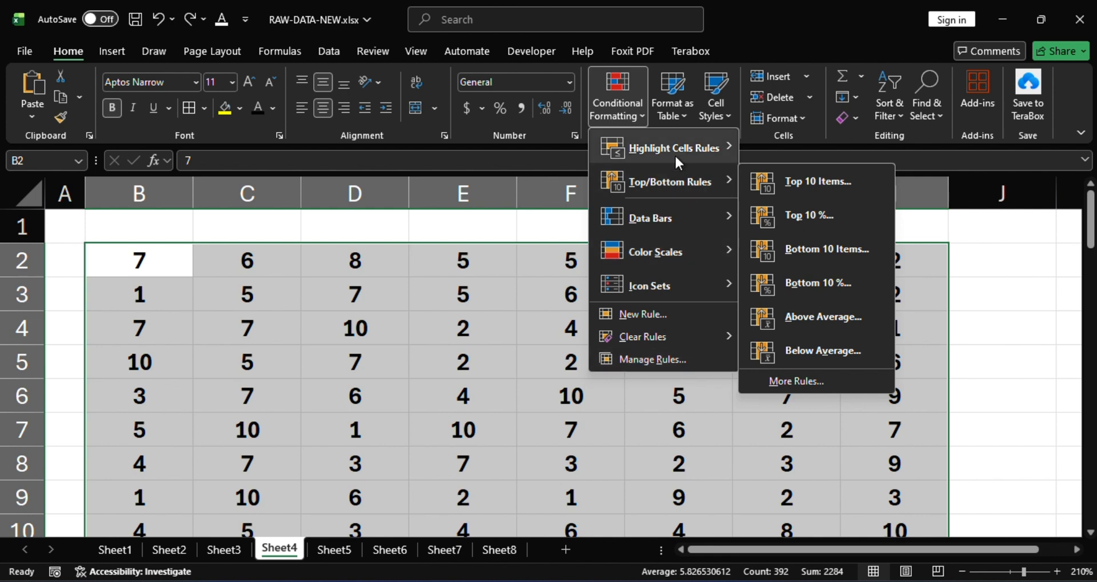
{"action": "mouse_move", "coordinate": [693, 142]}
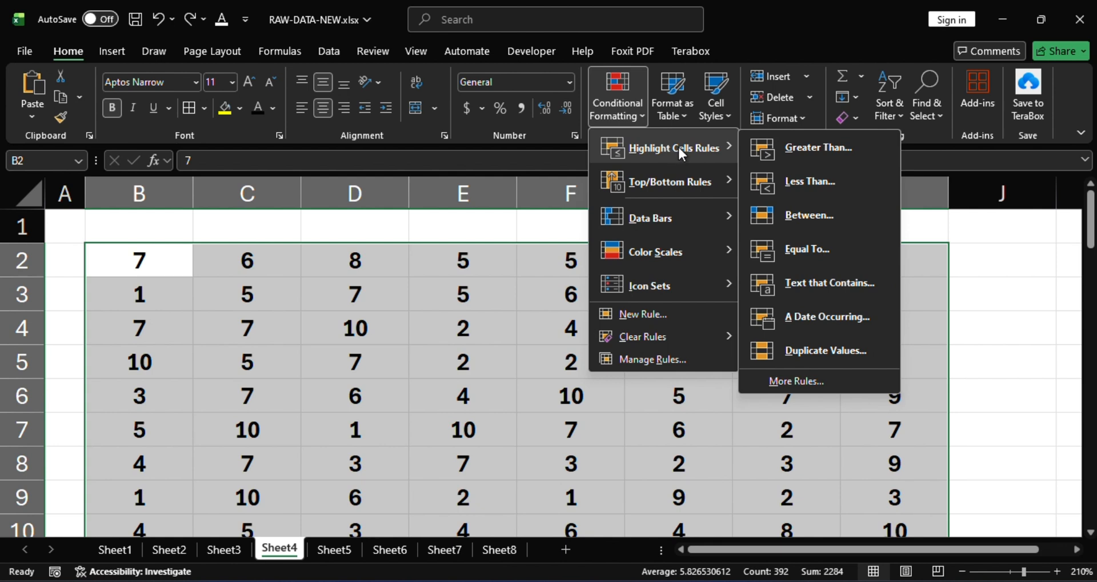
{"action": "left_click", "coordinate": [817, 146]}
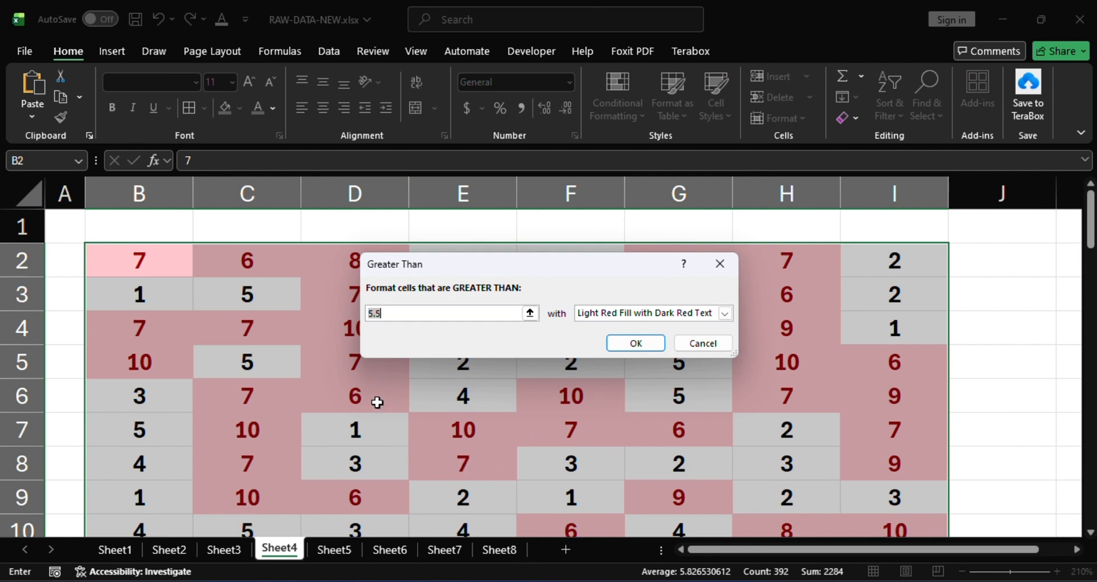
{"action": "scroll", "coordinate": [485, 422], "scroll_direction": "down", "scroll_amount": 1}
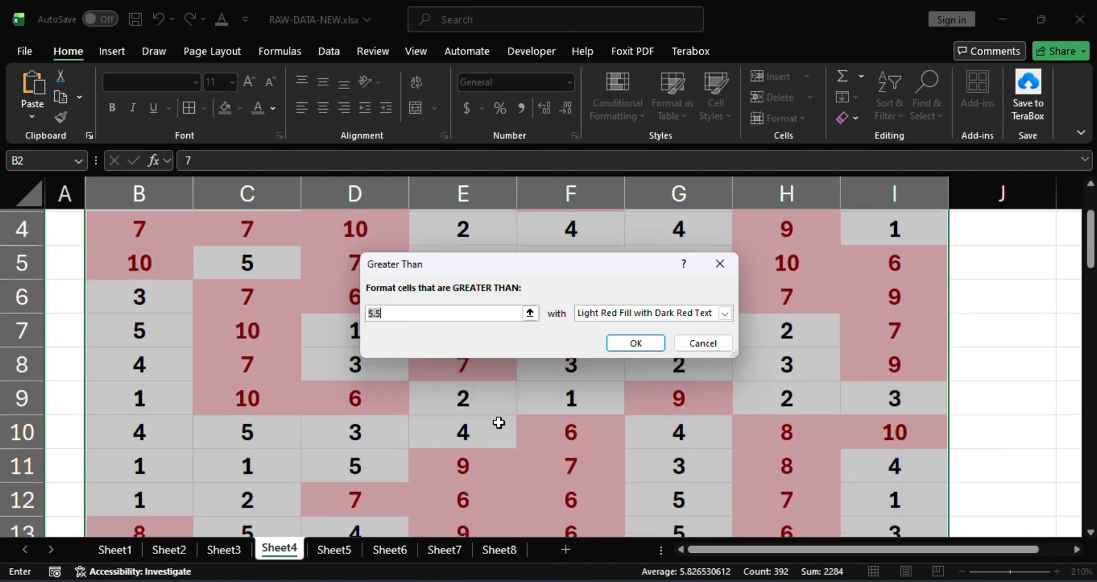
{"action": "scroll", "coordinate": [514, 406], "scroll_direction": "up", "scroll_amount": 1}
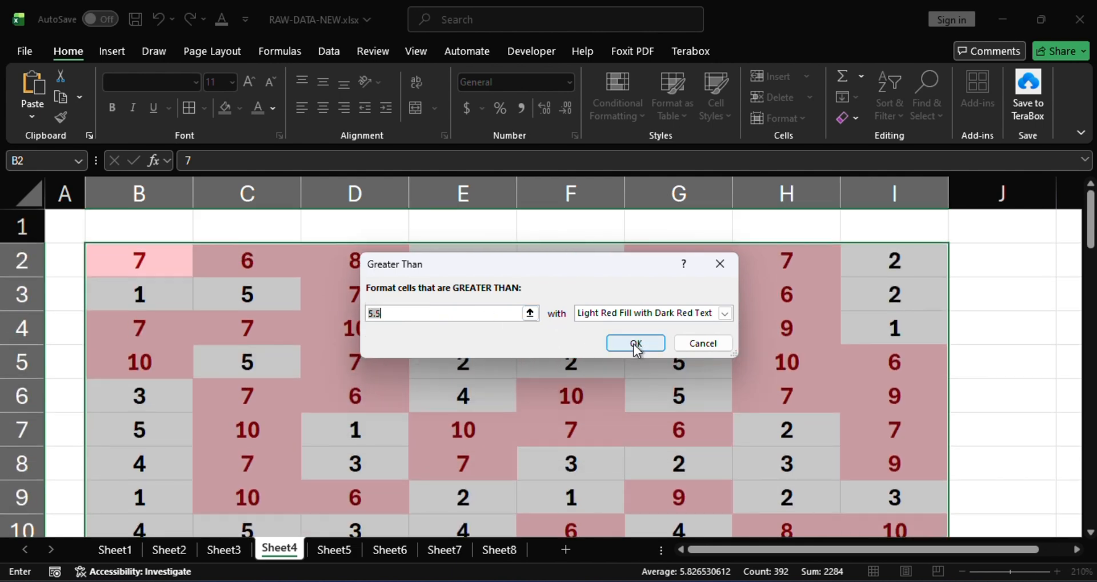
{"action": "left_click", "coordinate": [634, 343]}
Check highlighted and plain cells in the number block against the Greater Than rule and undo that rule.
{"action": "scroll", "coordinate": [558, 421], "scroll_direction": "down", "scroll_amount": 2}
{"action": "scroll", "coordinate": [558, 421], "scroll_direction": "up", "scroll_amount": 2}
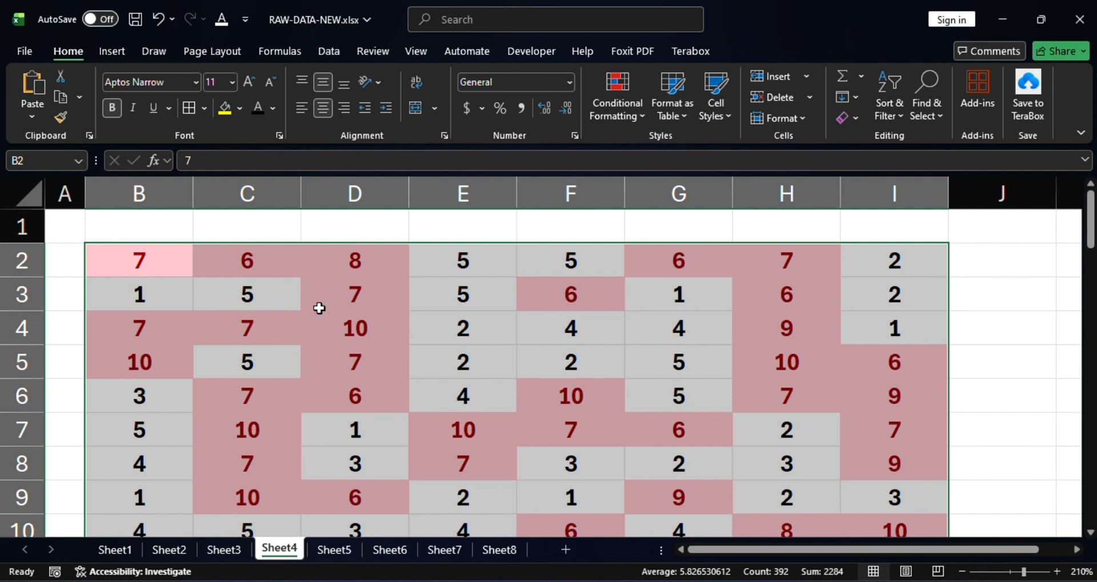
{"action": "left_click", "coordinate": [488, 289]}
{"action": "left_click", "coordinate": [588, 260]}
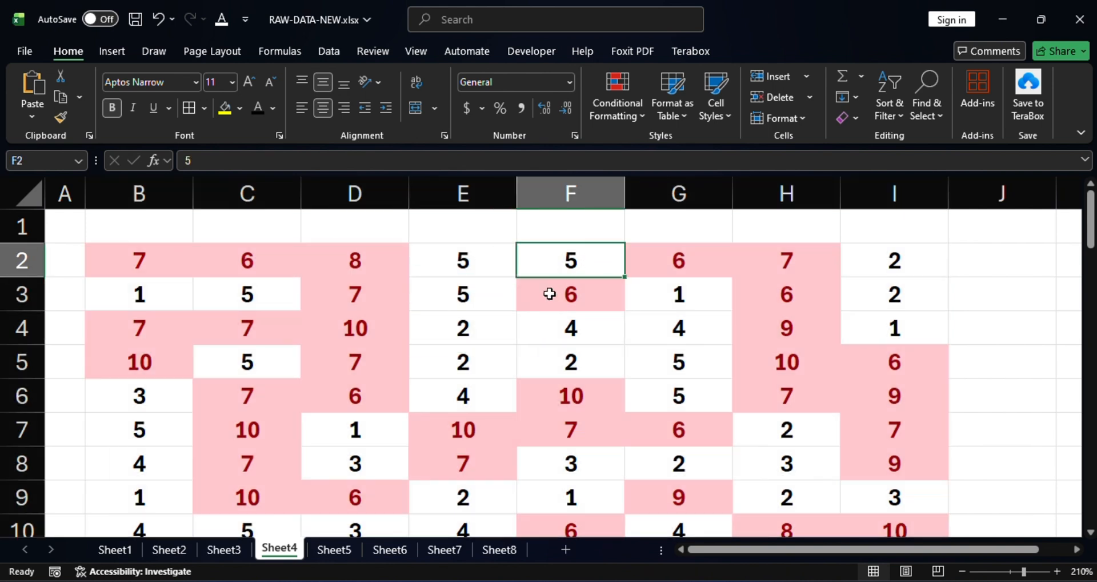
{"action": "left_click", "coordinate": [498, 298]}
{"action": "left_click", "coordinate": [473, 264]}
{"action": "left_click", "coordinate": [483, 292]}
{"action": "left_click", "coordinate": [570, 301]}
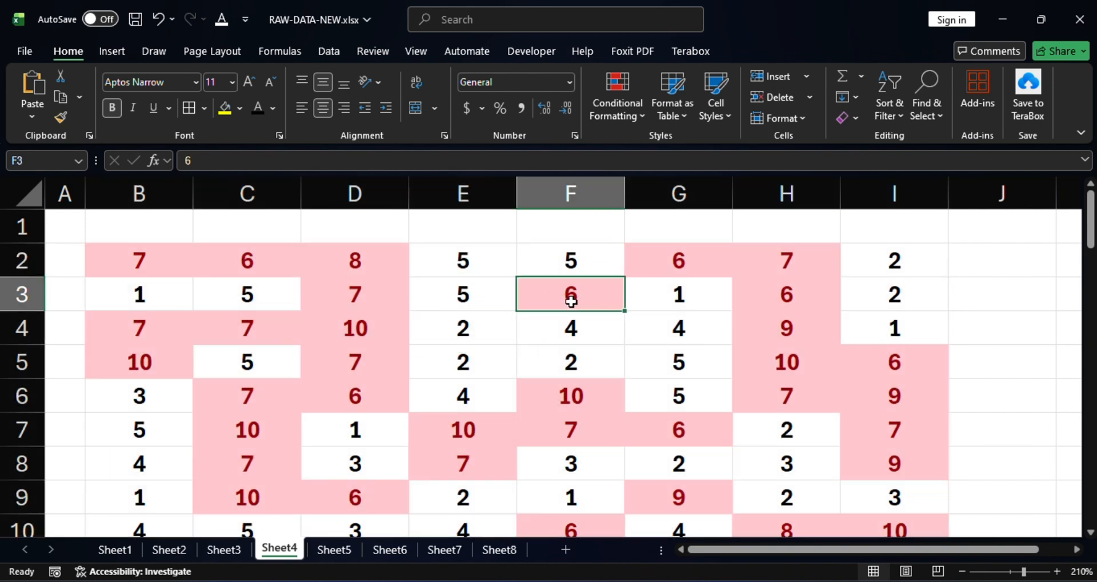
{"action": "left_click", "coordinate": [705, 262]}
{"action": "left_click", "coordinate": [792, 364]}
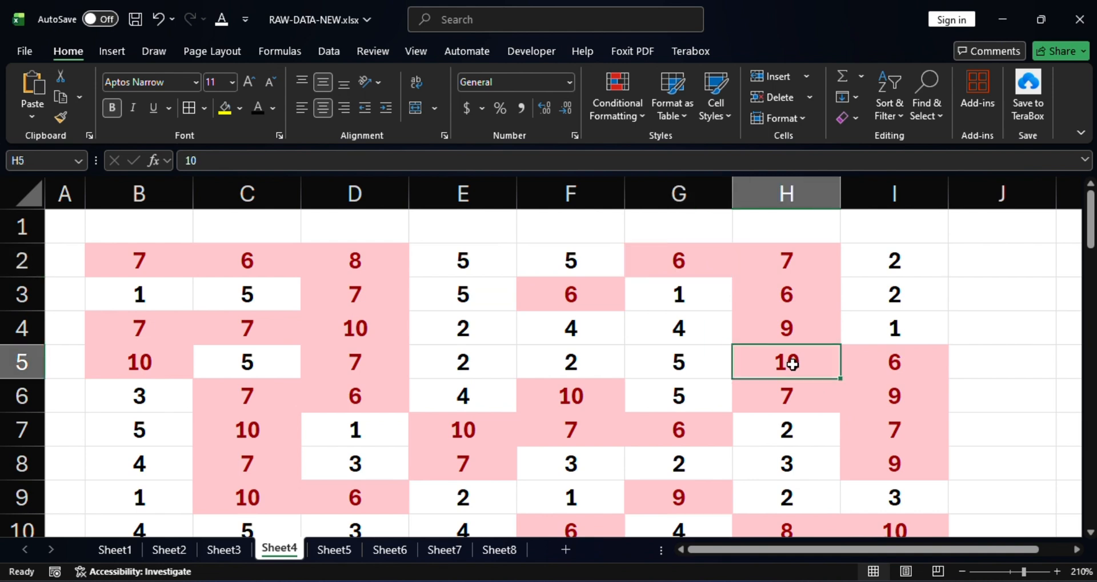
{"action": "key", "text": "ctrl+z"}
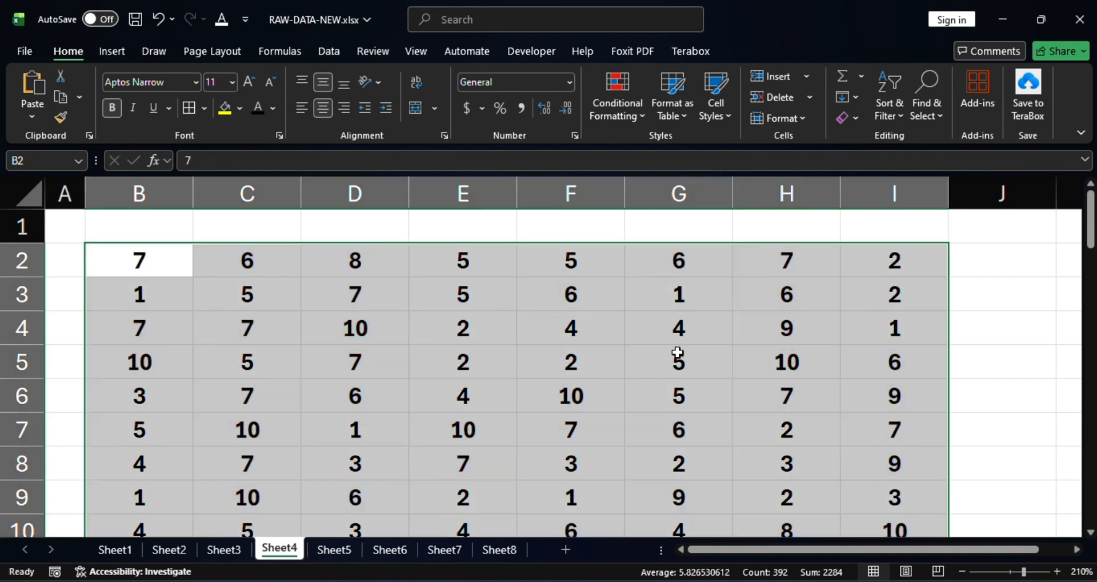
Apply a Less Than highlight rule of 3 with Light Red Fill with Dark Red Text to the selected numbers.
{"action": "left_click", "coordinate": [639, 116]}
{"action": "mouse_move", "coordinate": [655, 150]}
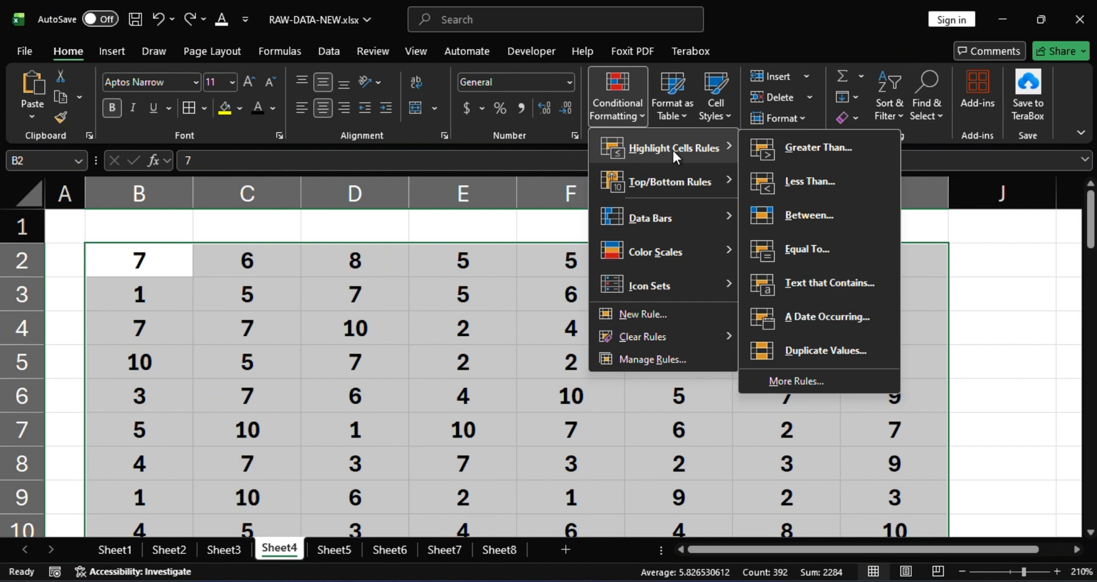
{"action": "left_click", "coordinate": [786, 181]}
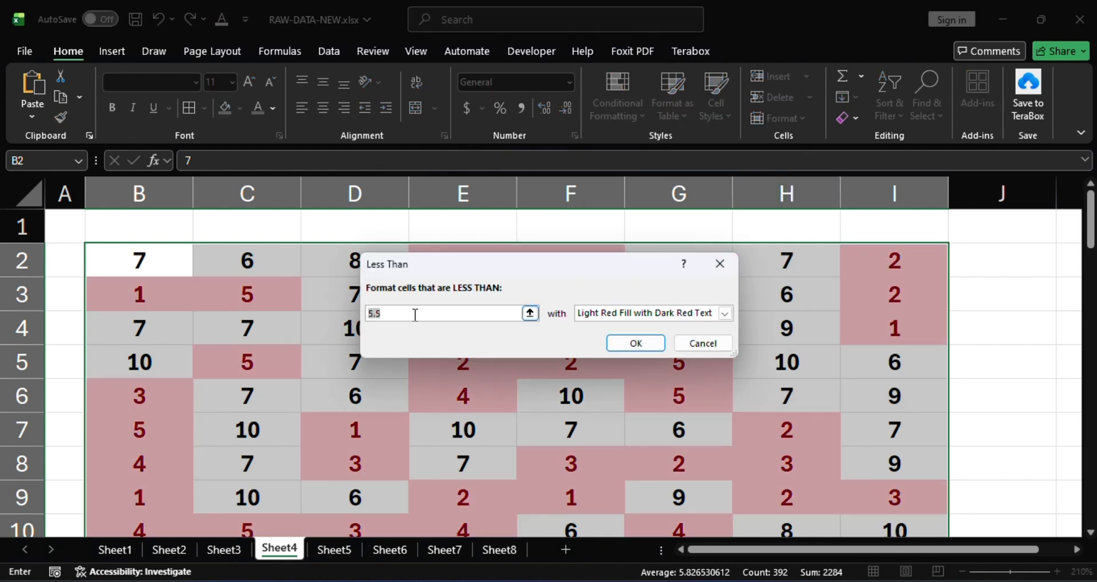
{"action": "type", "text": "3"}
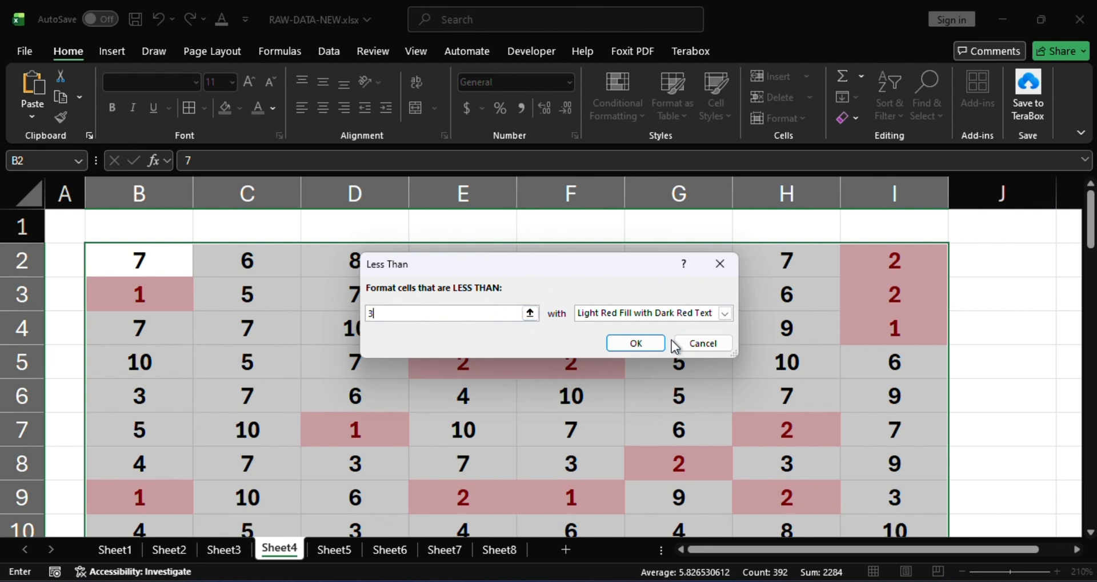
{"action": "left_click", "coordinate": [633, 345]}
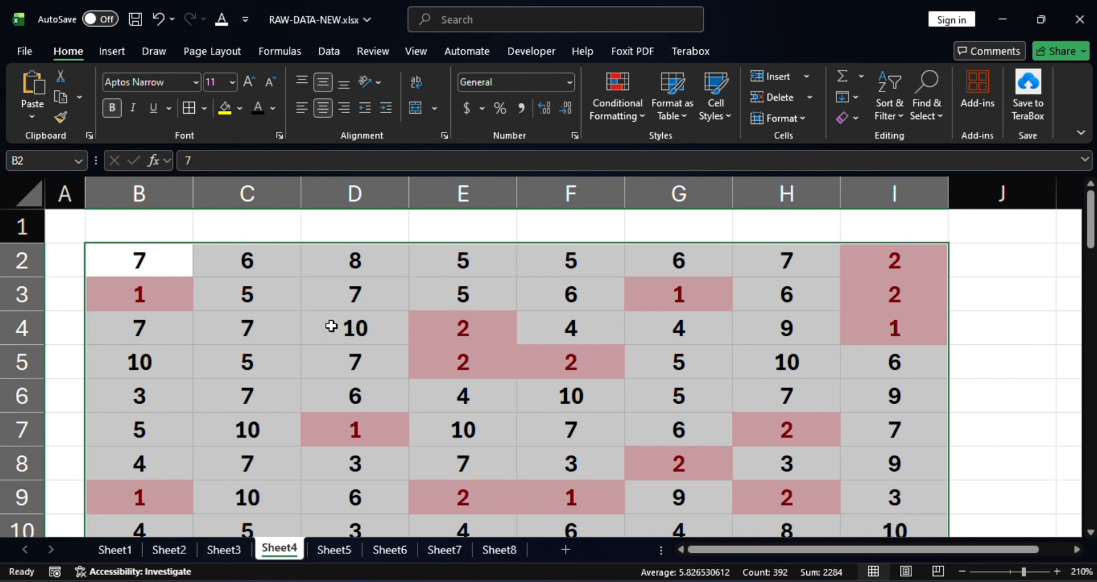
Examine the cells highlighted by the Less Than rule throughout the number block in columns B to I.
{"action": "scroll", "coordinate": [402, 313], "scroll_direction": "down", "scroll_amount": 1}
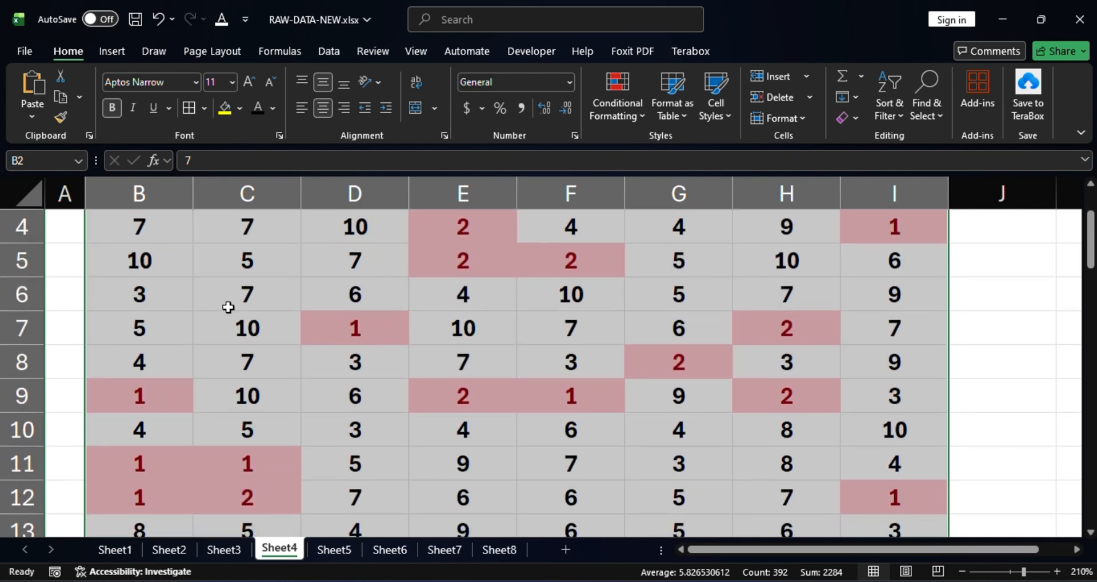
{"action": "scroll", "coordinate": [229, 308], "scroll_direction": "up", "scroll_amount": 1}
{"action": "scroll", "coordinate": [539, 374], "scroll_direction": "down", "scroll_amount": 1}
{"action": "scroll", "coordinate": [540, 377], "scroll_direction": "up", "scroll_amount": 1}
{"action": "scroll", "coordinate": [820, 455], "scroll_direction": "down", "scroll_amount": 1}
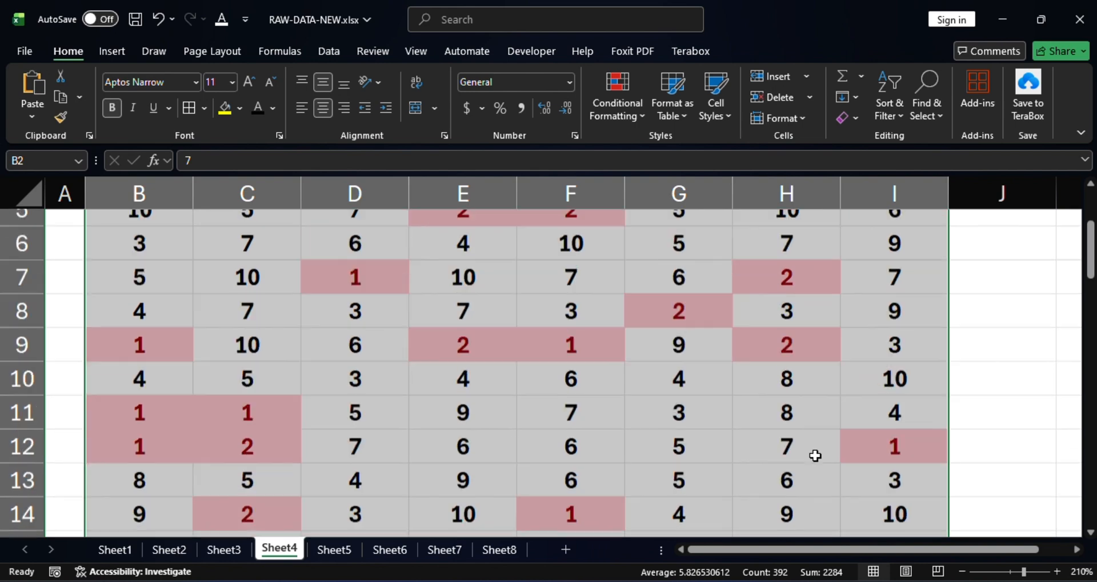
{"action": "scroll", "coordinate": [813, 457], "scroll_direction": "up", "scroll_amount": 1}
{"action": "scroll", "coordinate": [646, 421], "scroll_direction": "down", "scroll_amount": 5}
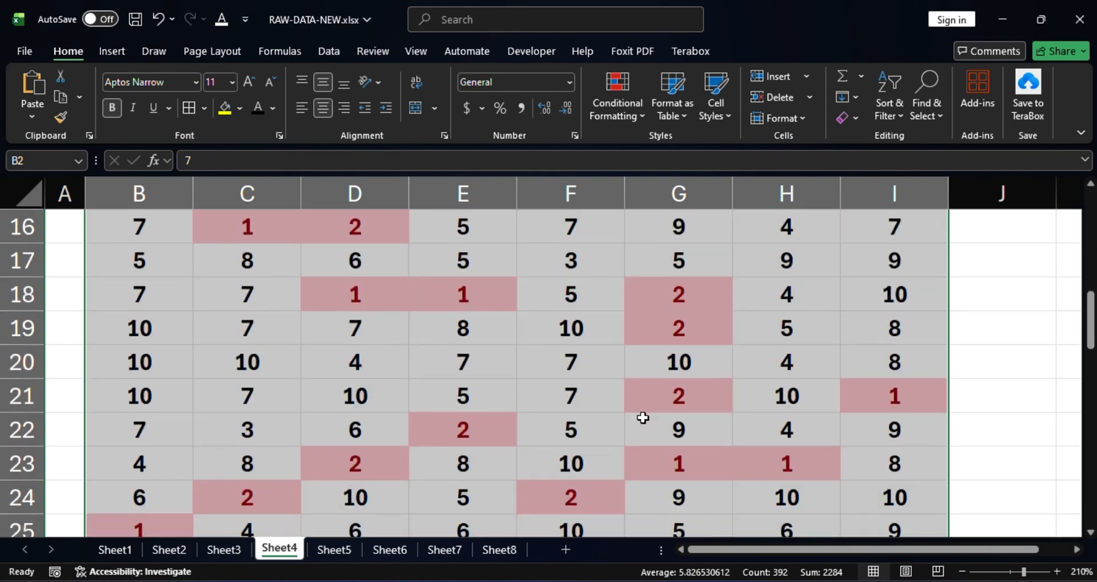
{"action": "scroll", "coordinate": [642, 417], "scroll_direction": "up", "scroll_amount": 3}
{"action": "scroll", "coordinate": [642, 416], "scroll_direction": "down", "scroll_amount": 3}
{"action": "scroll", "coordinate": [642, 415], "scroll_direction": "up", "scroll_amount": 1}
{"action": "scroll", "coordinate": [642, 416], "scroll_direction": "down", "scroll_amount": 2}
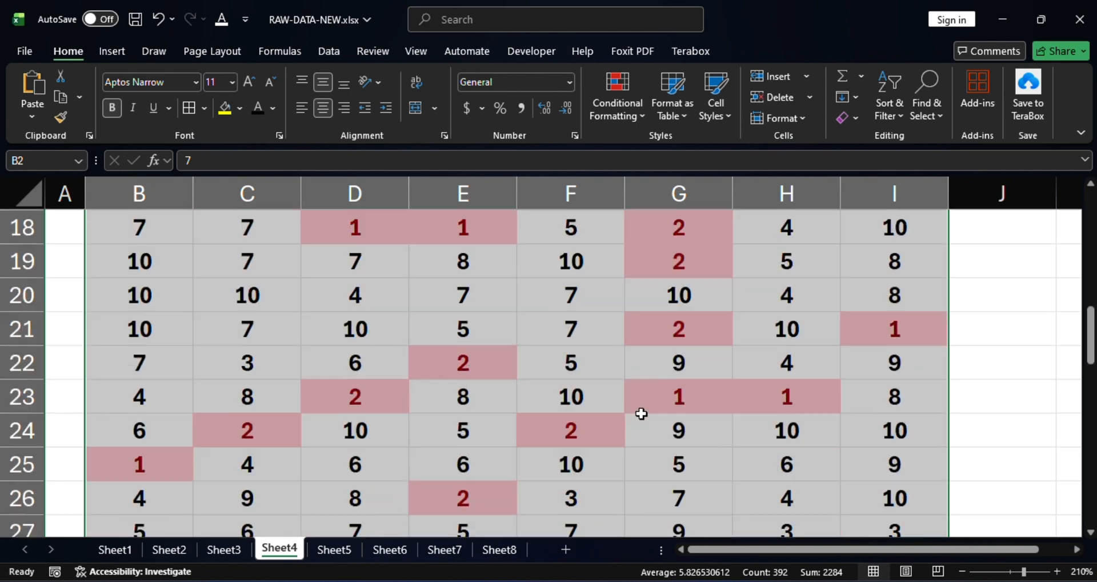
{"action": "scroll", "coordinate": [477, 397], "scroll_direction": "up", "scroll_amount": 6}
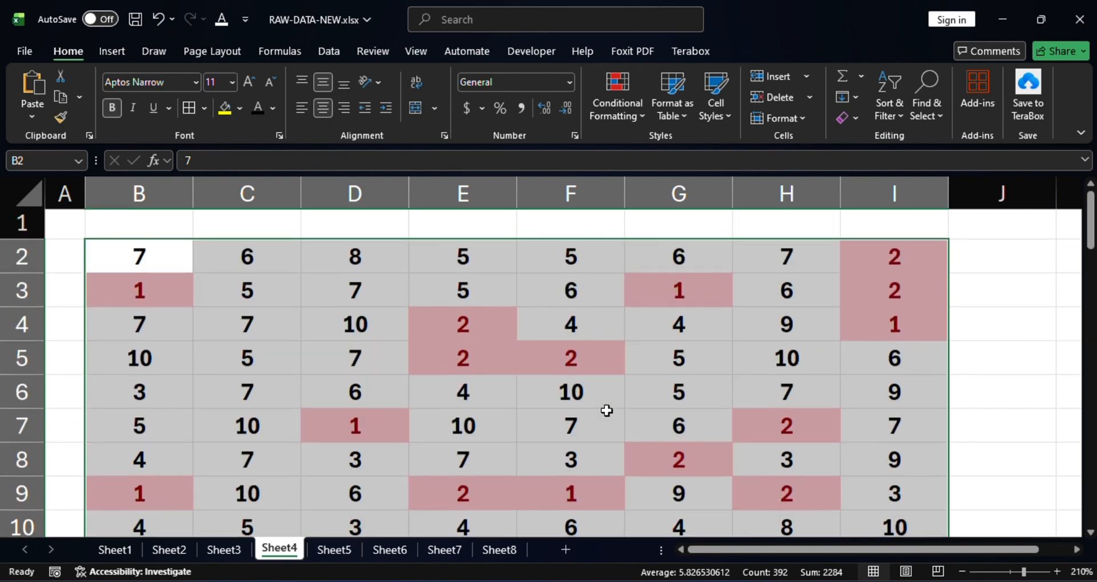
{"action": "scroll", "coordinate": [651, 382], "scroll_direction": "down", "scroll_amount": 17}
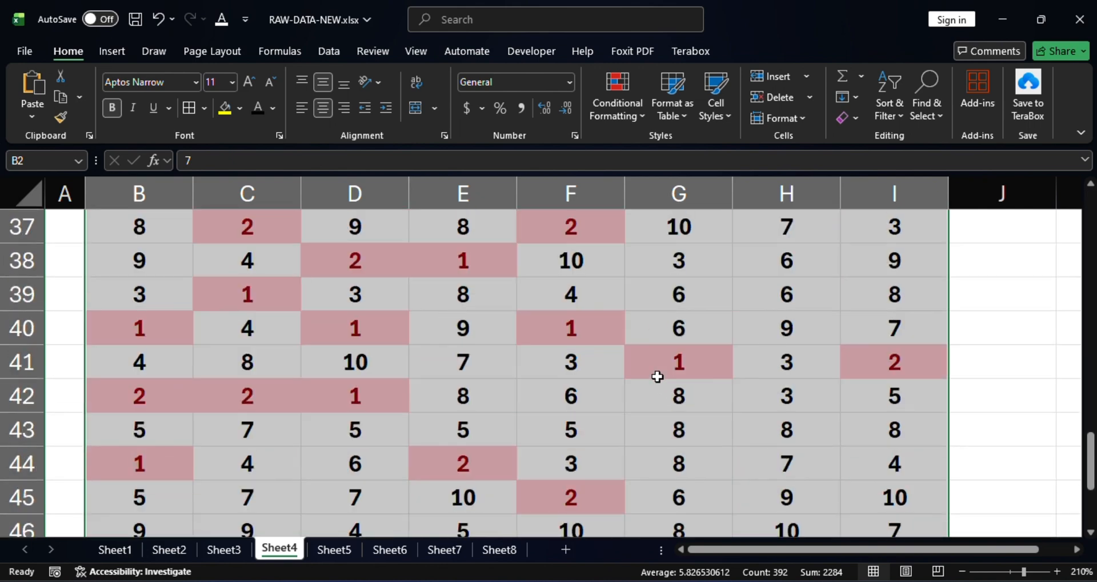
Undo the Less Than rule and the values-only paste over the RANDBETWEEN formulas, and clear the copy outline.
{"action": "scroll", "coordinate": [656, 378], "scroll_direction": "up", "scroll_amount": 5}
{"action": "scroll", "coordinate": [654, 380], "scroll_direction": "down", "scroll_amount": 2}
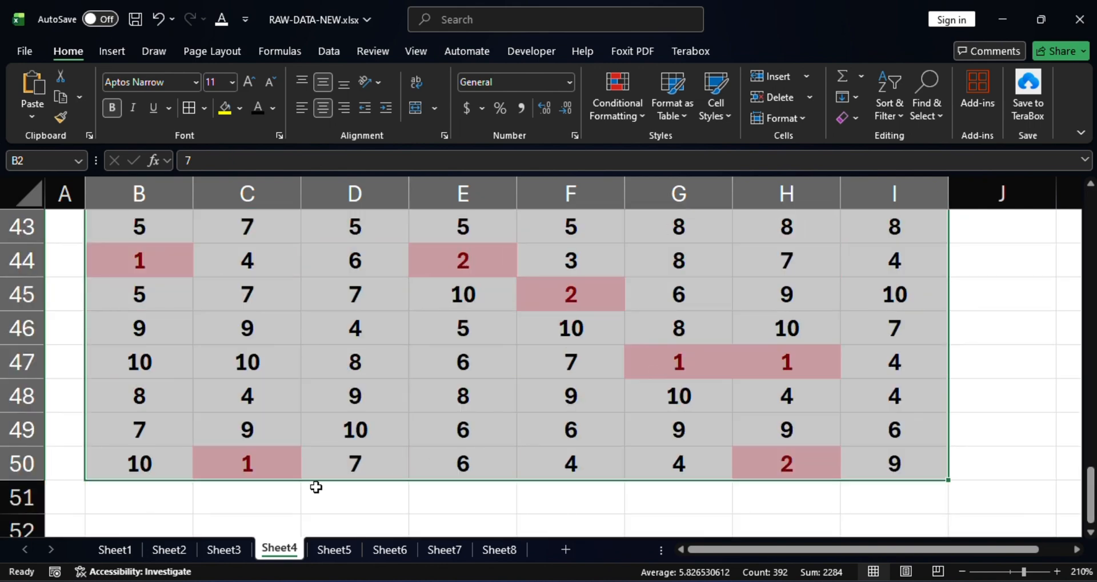
{"action": "scroll", "coordinate": [703, 404], "scroll_direction": "up", "scroll_amount": 3}
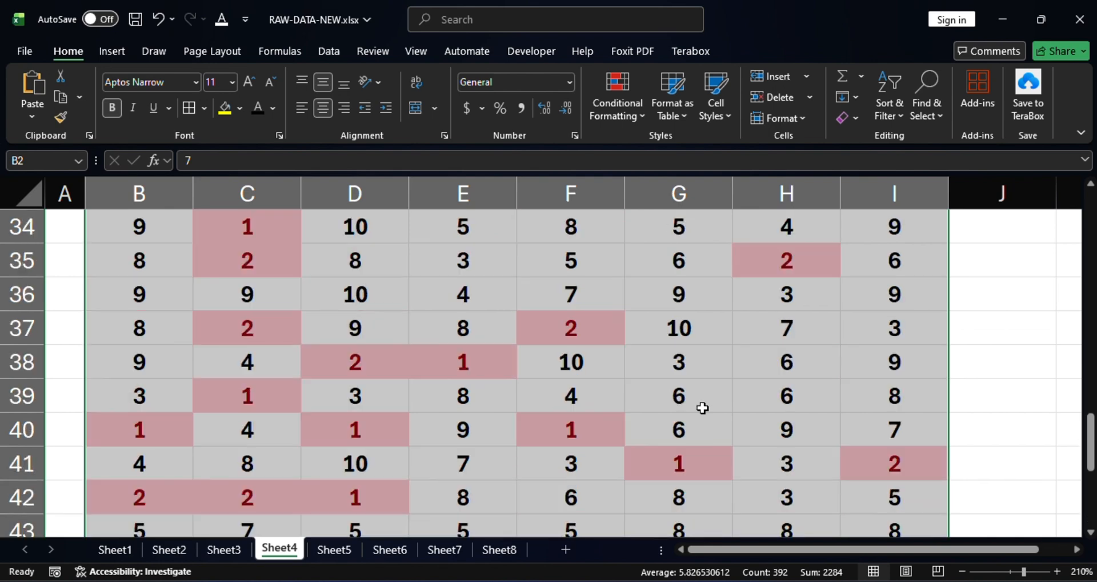
{"action": "scroll", "coordinate": [703, 408], "scroll_direction": "up", "scroll_amount": 11}
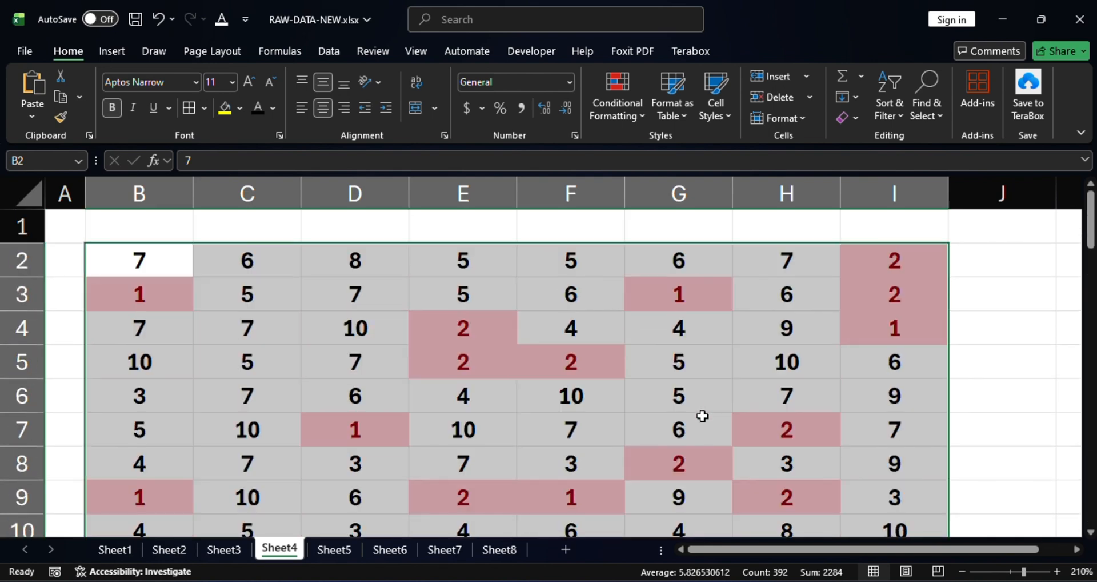
{"action": "key", "text": "ctrl+z"}
{"action": "key", "text": "ctrl+z"}
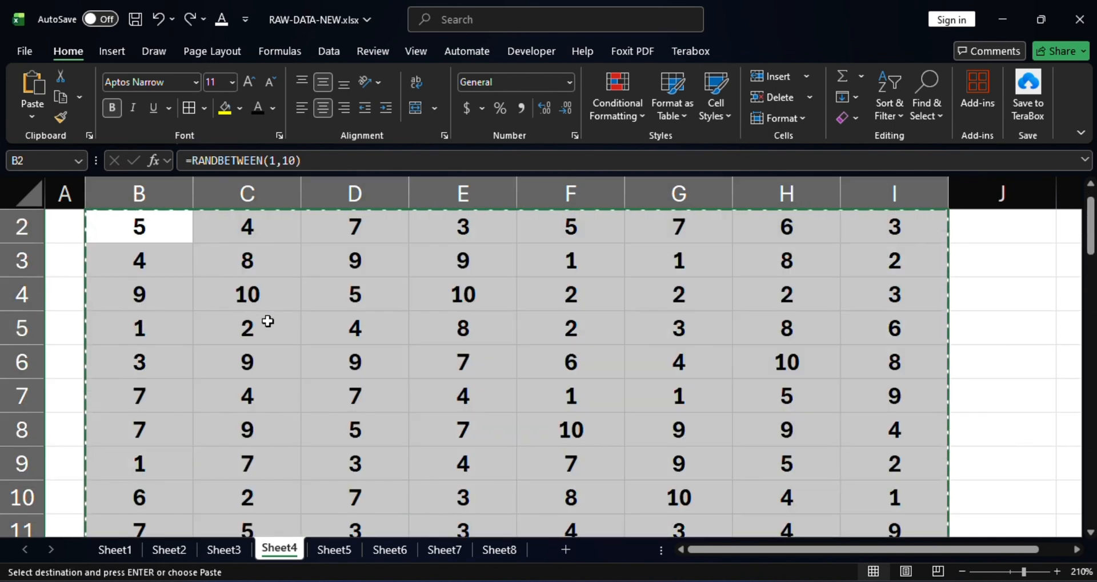
{"action": "scroll", "coordinate": [634, 336], "scroll_direction": "up", "scroll_amount": 1}
{"action": "key", "text": "Escape"}
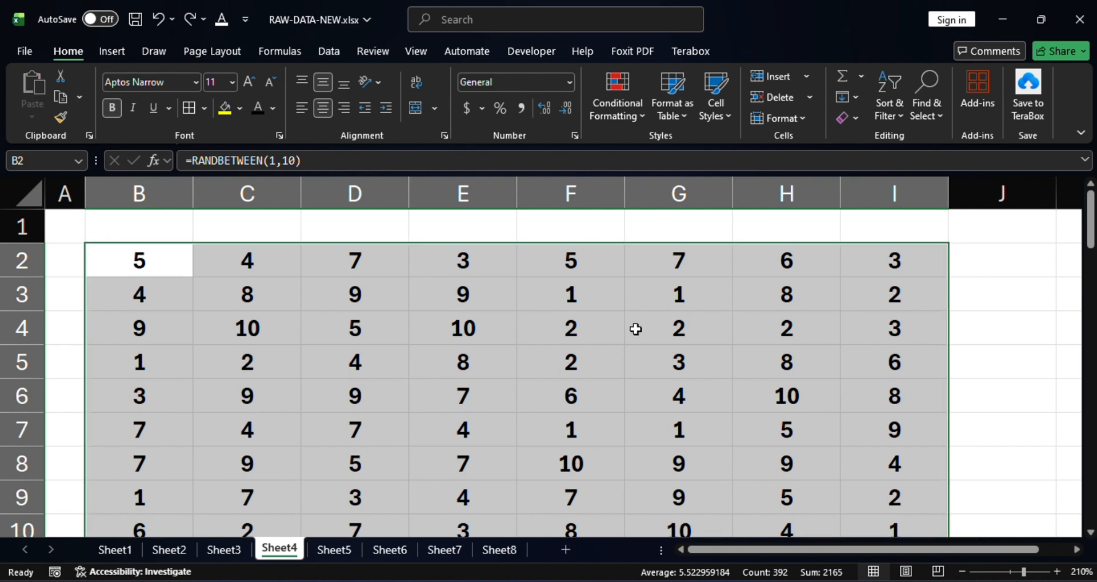
Preview an Equal To highlight rule of 7 with Light Red Fill with Dark Red Text across the selected numbers.
{"action": "scroll", "coordinate": [565, 330], "scroll_direction": "down", "scroll_amount": 10}
{"action": "scroll", "coordinate": [568, 320], "scroll_direction": "up", "scroll_amount": 10}
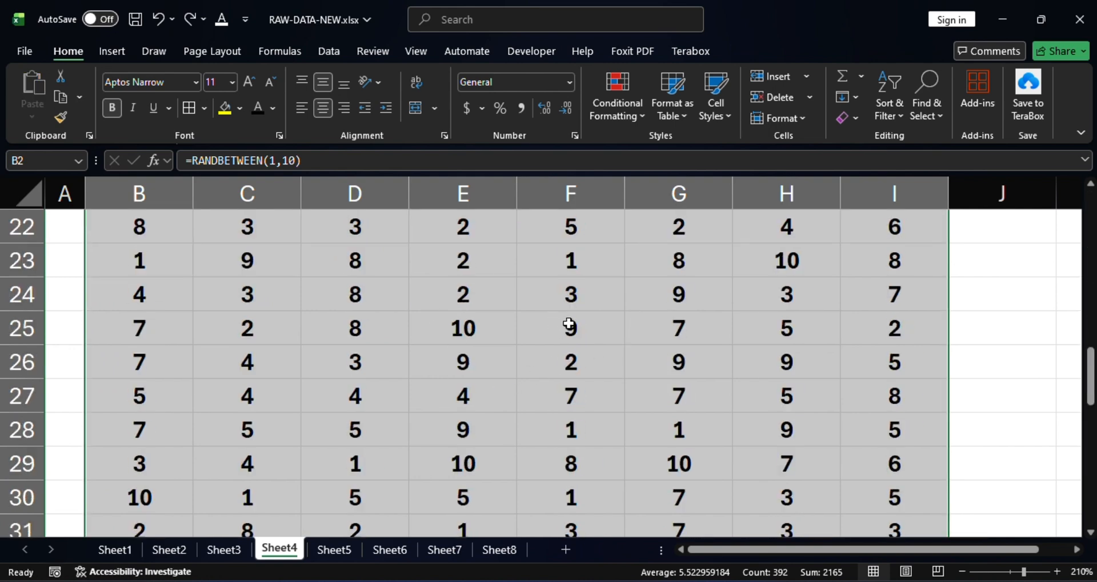
{"action": "left_click", "coordinate": [640, 108]}
{"action": "mouse_move", "coordinate": [720, 152]}
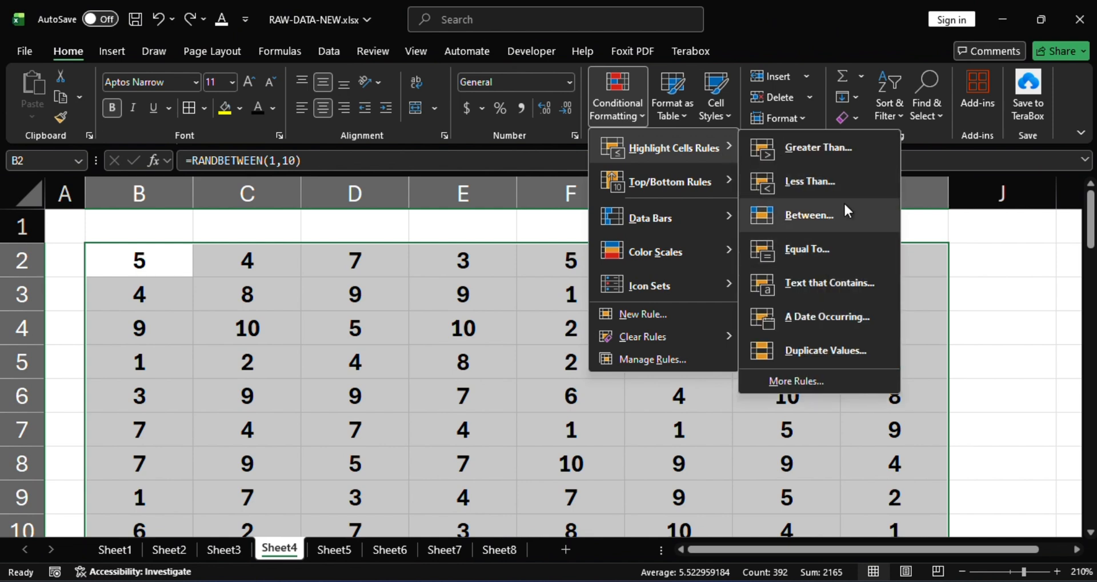
{"action": "left_click", "coordinate": [819, 249]}
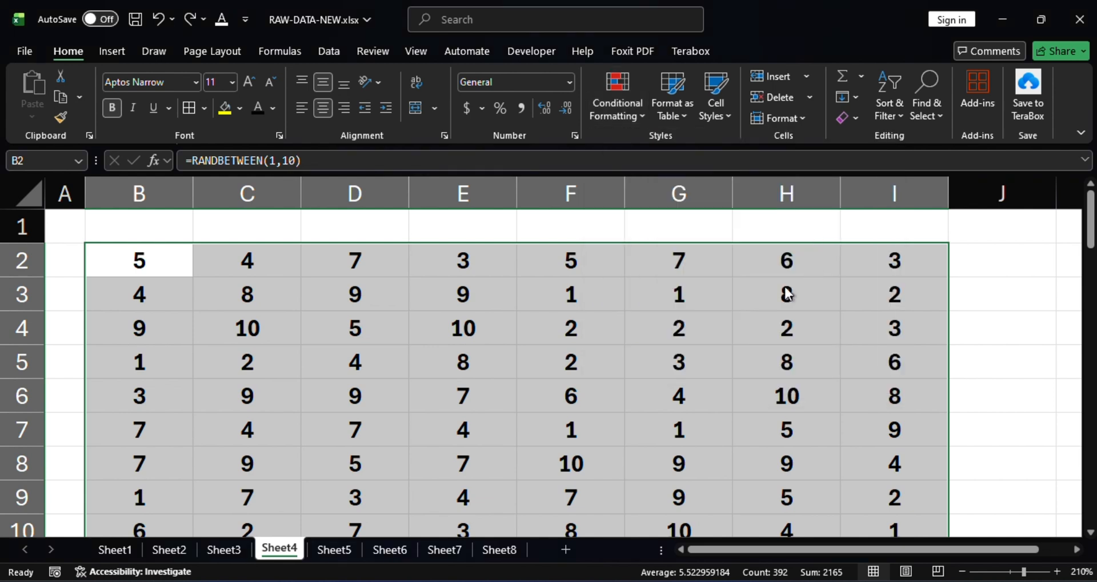
{"action": "key", "text": "BackSpace"}
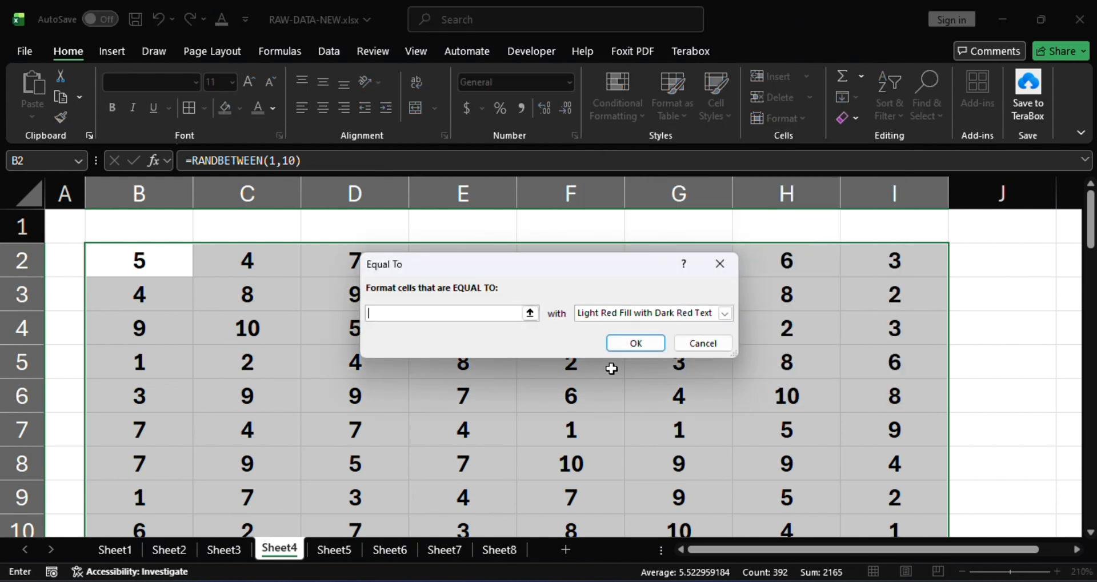
{"action": "type", "text": "7"}
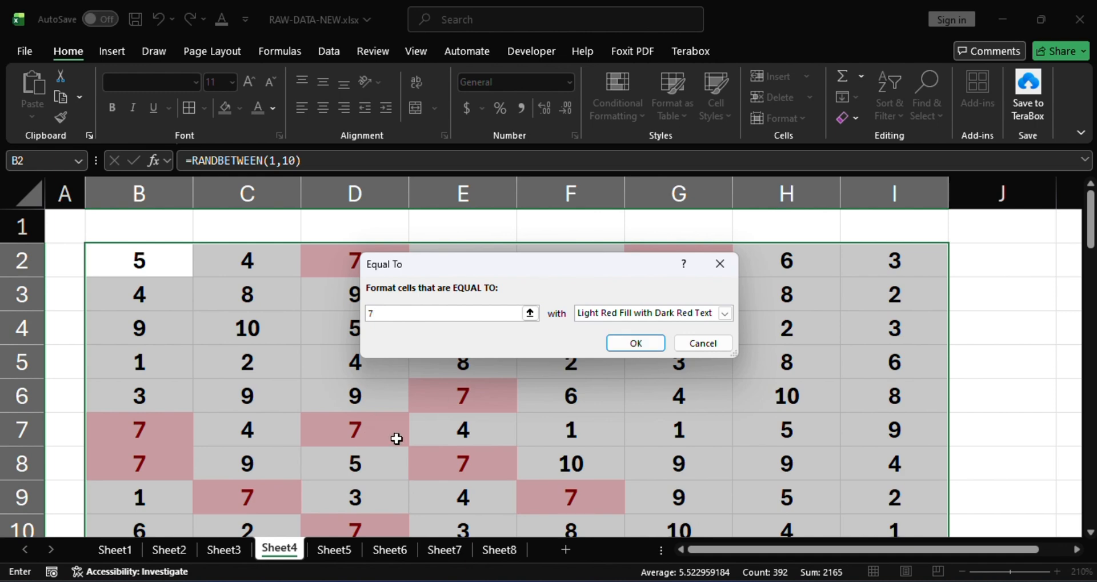
{"action": "scroll", "coordinate": [669, 467], "scroll_direction": "down", "scroll_amount": 10}
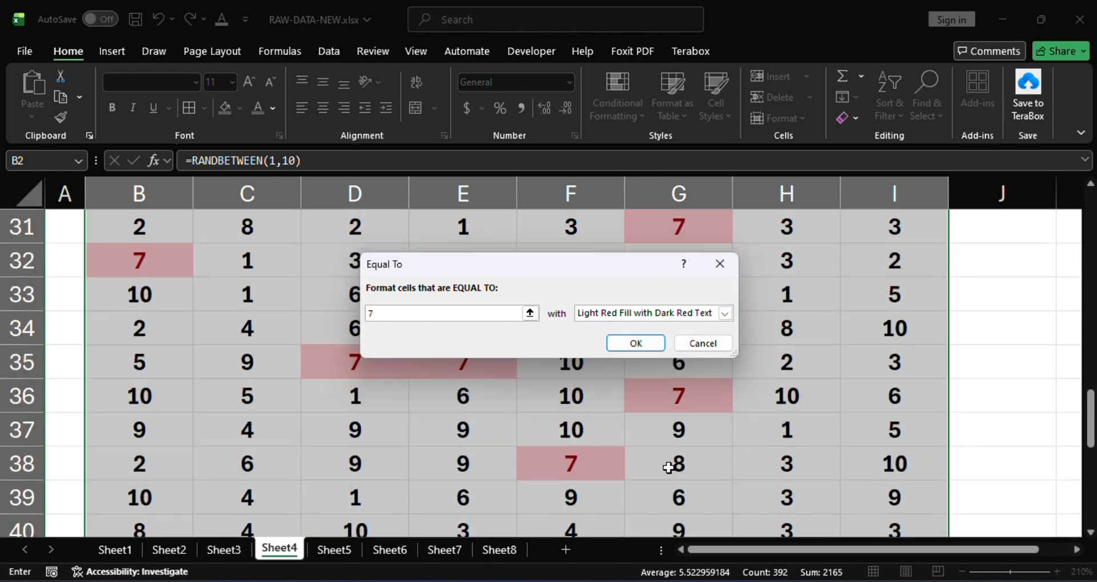
{"action": "scroll", "coordinate": [669, 467], "scroll_direction": "down", "scroll_amount": 5}
{"action": "scroll", "coordinate": [665, 467], "scroll_direction": "up", "scroll_amount": 4}
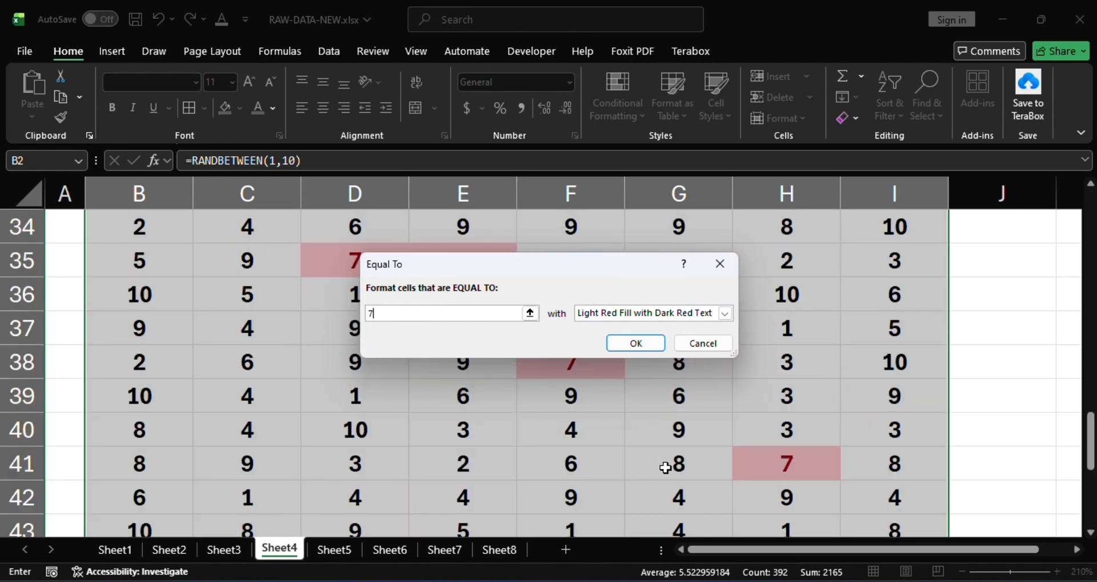
{"action": "scroll", "coordinate": [665, 468], "scroll_direction": "up", "scroll_amount": 11}
Change the Equal To rule's value to 2 and inspect the previewed matches down to row 50.
{"action": "key", "text": "BackSpace"}
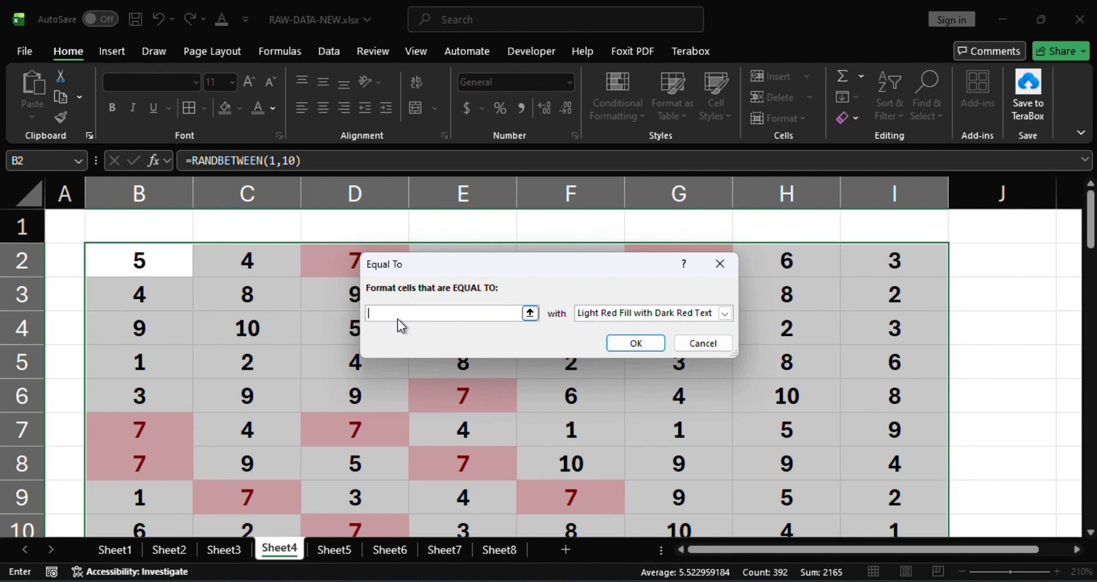
{"action": "type", "text": "2"}
{"action": "scroll", "coordinate": [570, 457], "scroll_direction": "down", "scroll_amount": 7}
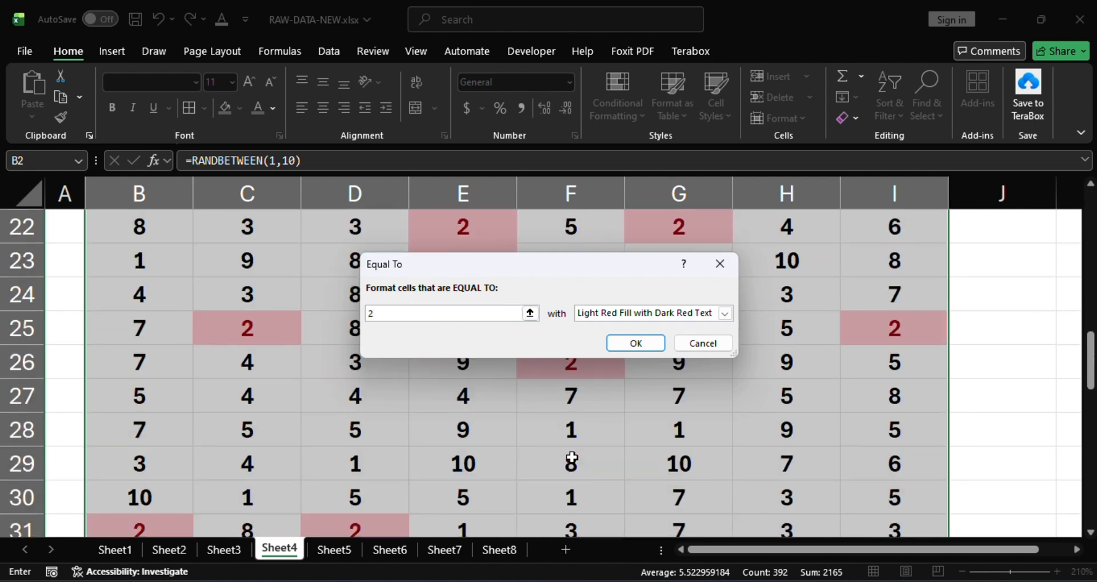
{"action": "scroll", "coordinate": [572, 457], "scroll_direction": "down", "scroll_amount": 4}
{"action": "scroll", "coordinate": [569, 460], "scroll_direction": "up", "scroll_amount": 4}
{"action": "scroll", "coordinate": [566, 462], "scroll_direction": "down", "scroll_amount": 1}
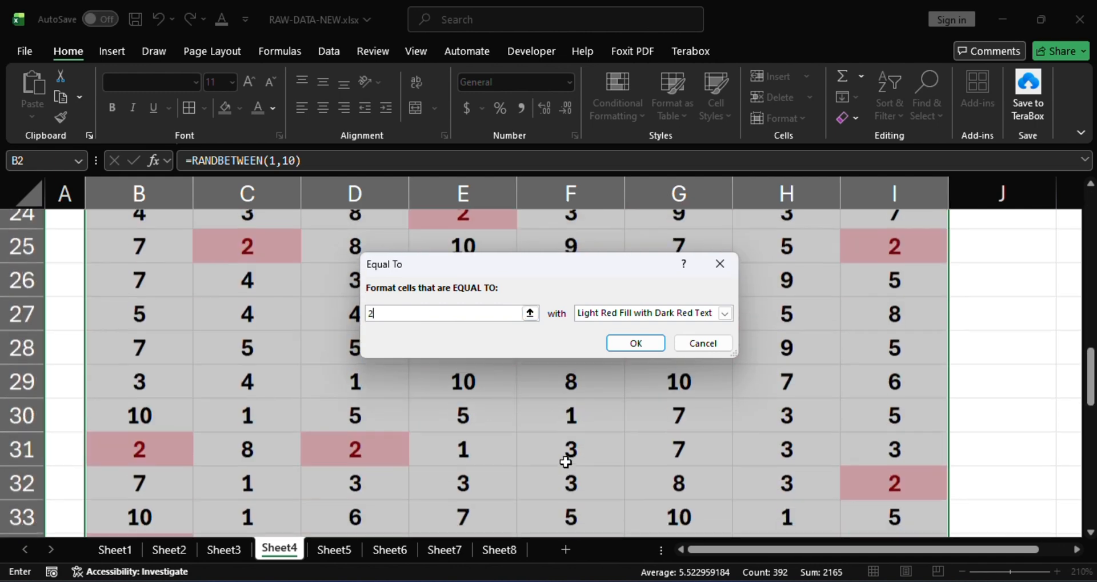
{"action": "scroll", "coordinate": [566, 462], "scroll_direction": "down", "scroll_amount": 3}
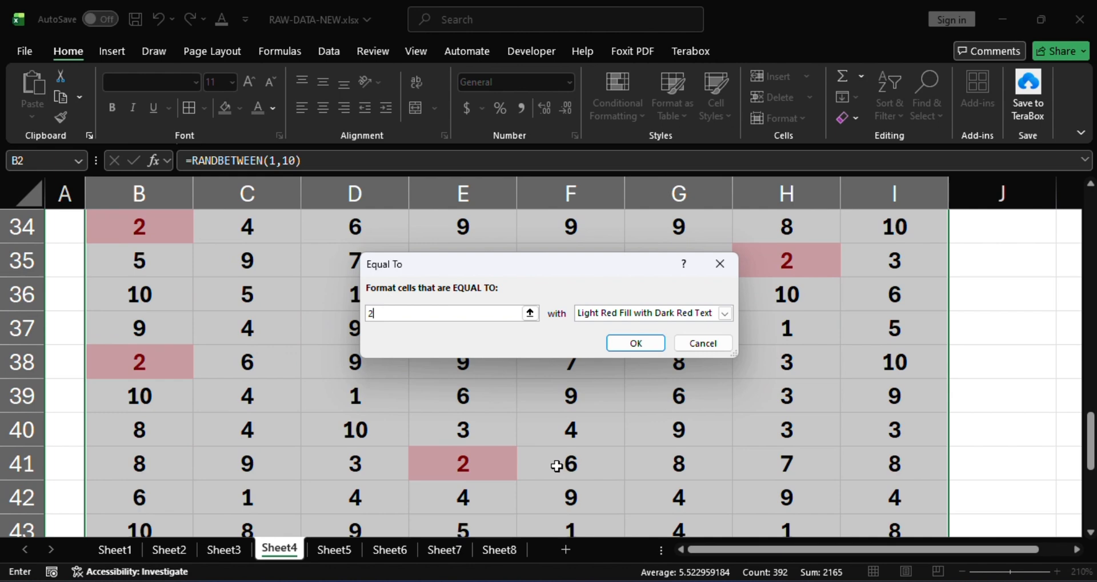
{"action": "scroll", "coordinate": [554, 464], "scroll_direction": "down", "scroll_amount": 1}
{"action": "scroll", "coordinate": [554, 466], "scroll_direction": "up", "scroll_amount": 1}
{"action": "scroll", "coordinate": [550, 469], "scroll_direction": "down", "scroll_amount": 3}
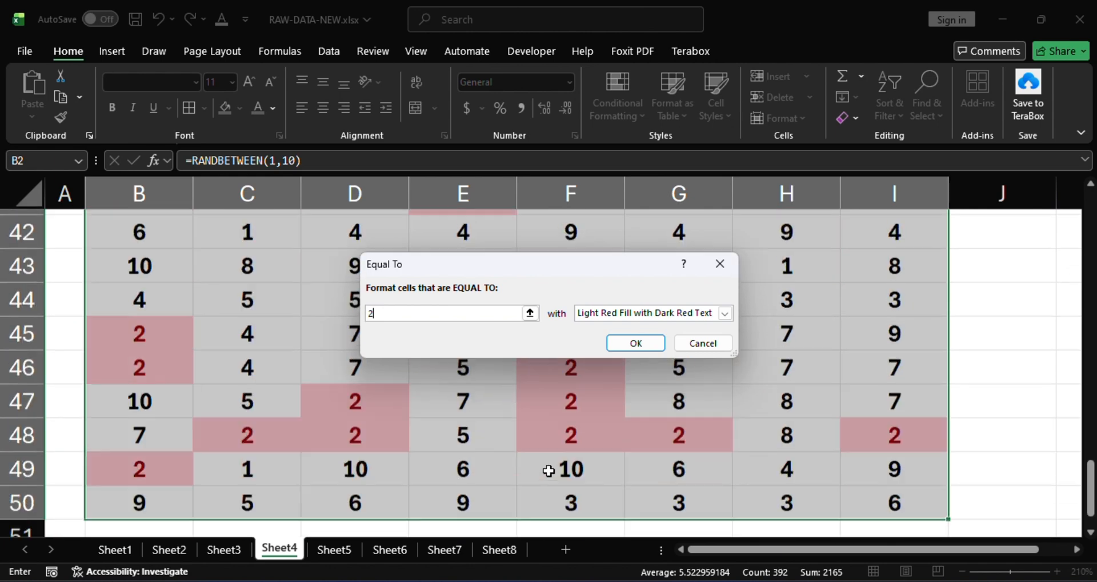
{"action": "scroll", "coordinate": [548, 470], "scroll_direction": "up", "scroll_amount": 3}
Apply the Equal To rule with the value 4 to the selected numbers, then undo it.
{"action": "key", "text": "BackSpace"}
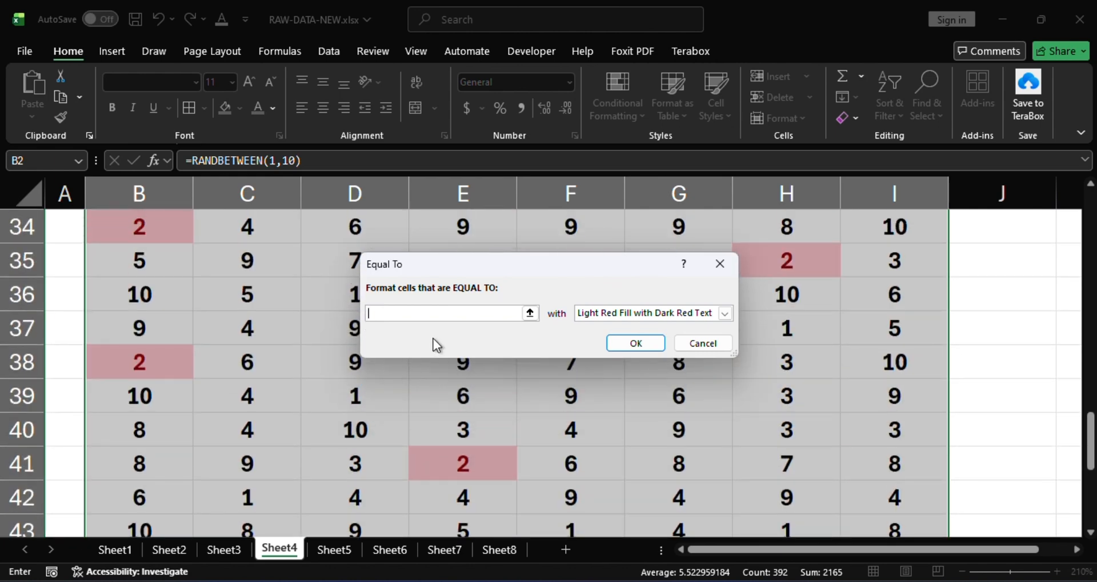
{"action": "type", "text": "4"}
{"action": "scroll", "coordinate": [571, 400], "scroll_direction": "up", "scroll_amount": 4}
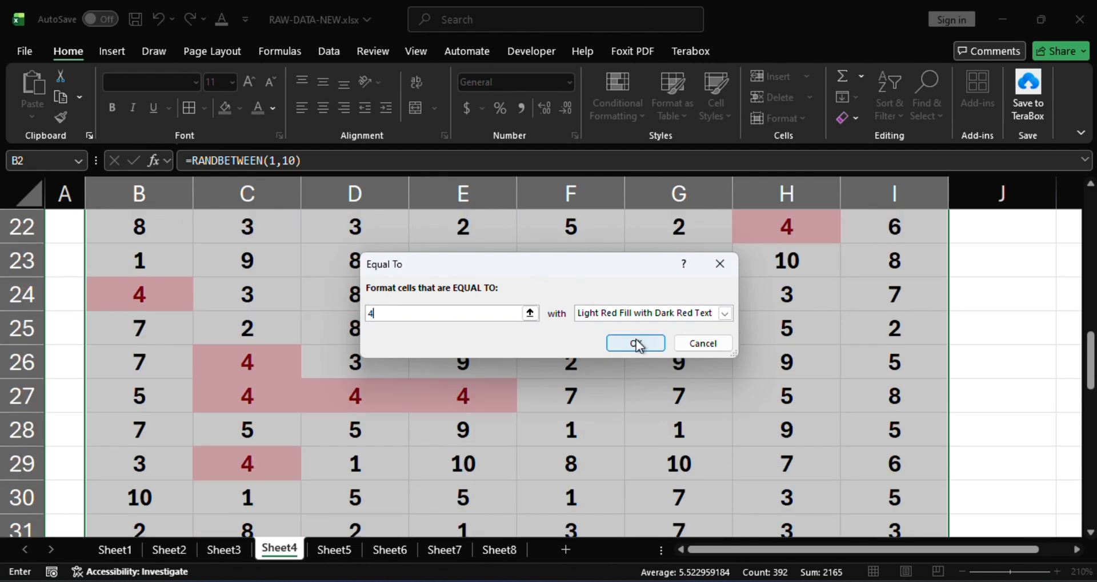
{"action": "scroll", "coordinate": [638, 344], "scroll_direction": "up", "scroll_amount": 4}
{"action": "left_click", "coordinate": [639, 342]}
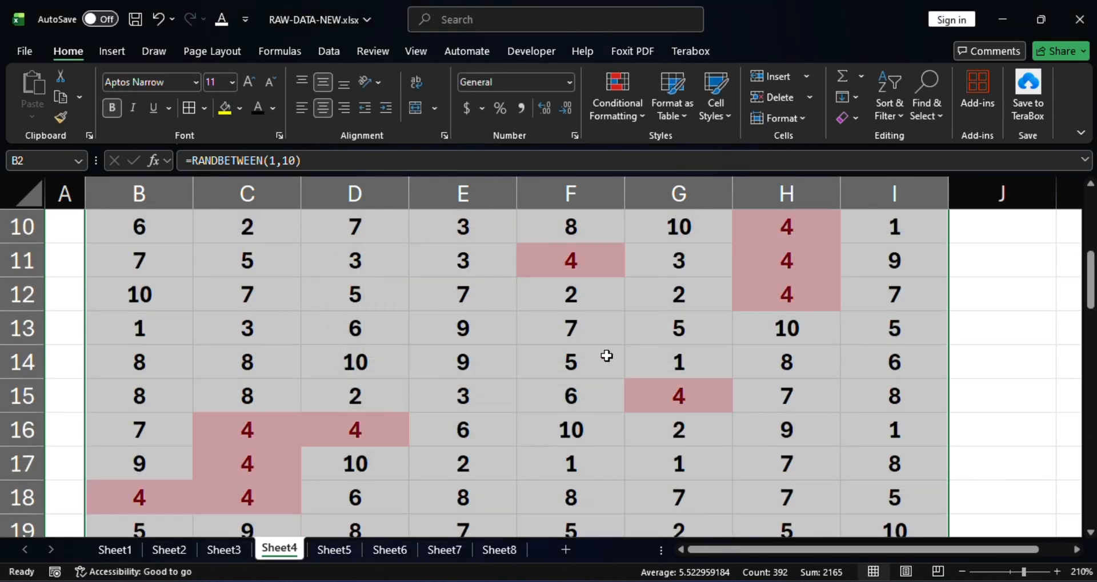
{"action": "scroll", "coordinate": [607, 355], "scroll_direction": "up", "scroll_amount": 3}
{"action": "key", "text": "ctrl+z"}
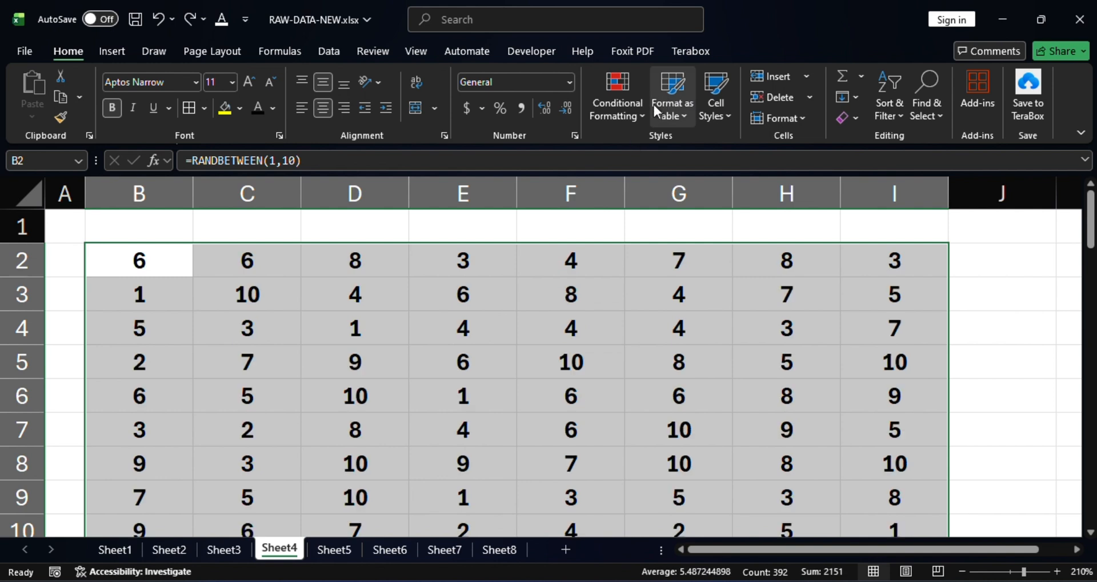
Preview the Top 10% rule with Light Red Fill with Dark Red Text on the selected numbers and cancel it.
{"action": "left_click", "coordinate": [640, 111]}
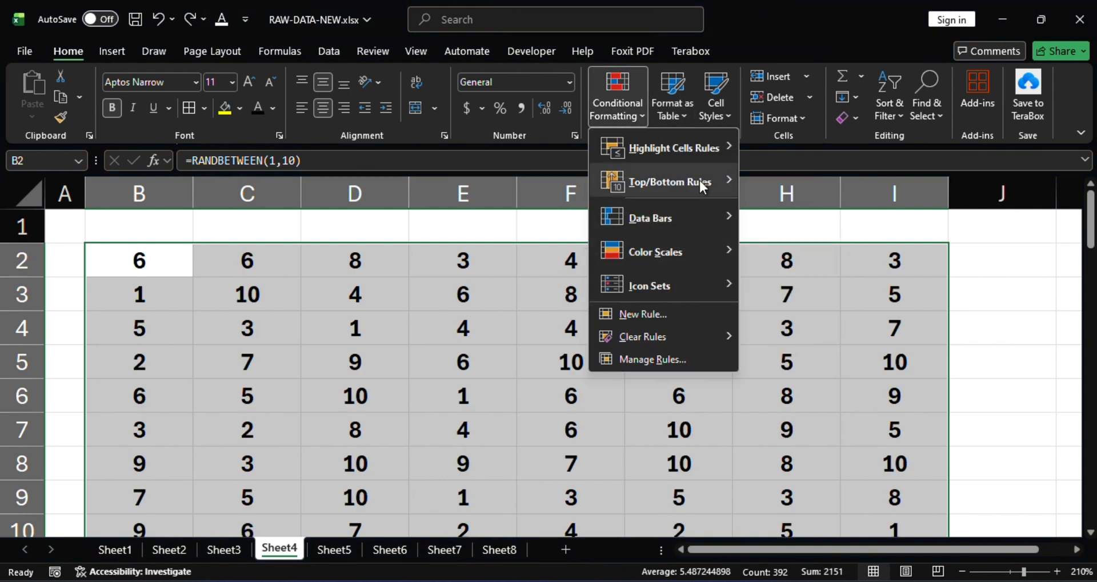
{"action": "mouse_move", "coordinate": [699, 180]}
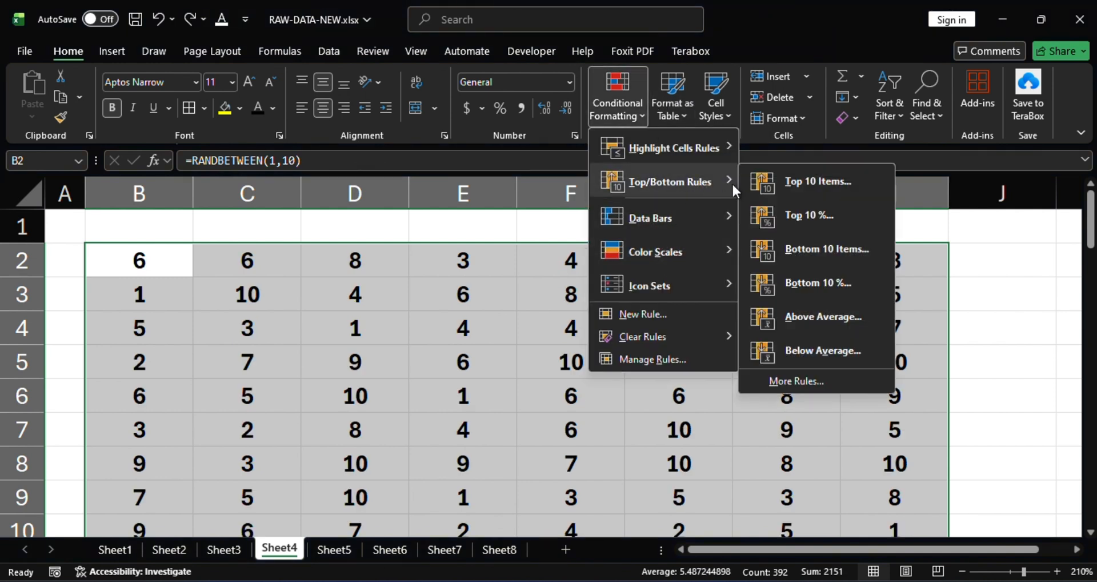
{"action": "left_click", "coordinate": [812, 220]}
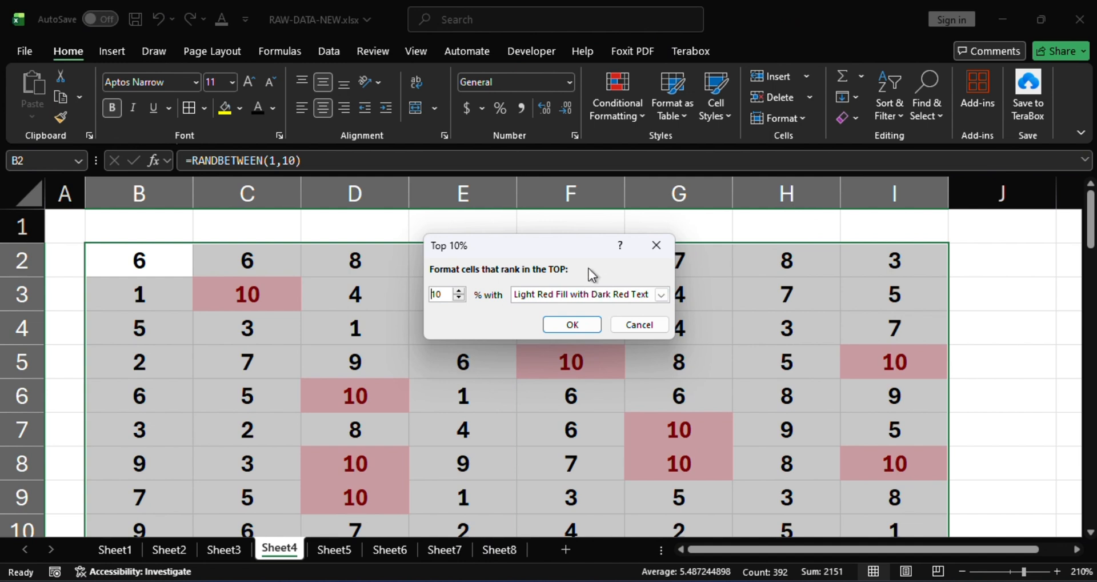
{"action": "left_click", "coordinate": [656, 247]}
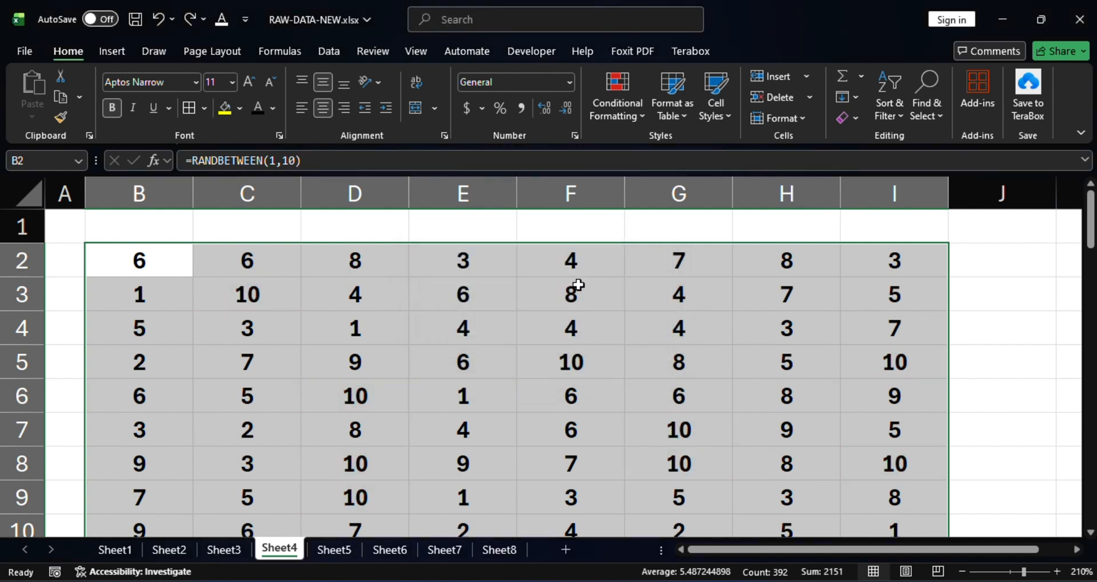
Apply an Above Average rule with Light Red Fill with Dark Red Text to the selected numbers, then undo it.
{"action": "left_click", "coordinate": [620, 92]}
{"action": "mouse_move", "coordinate": [710, 183]}
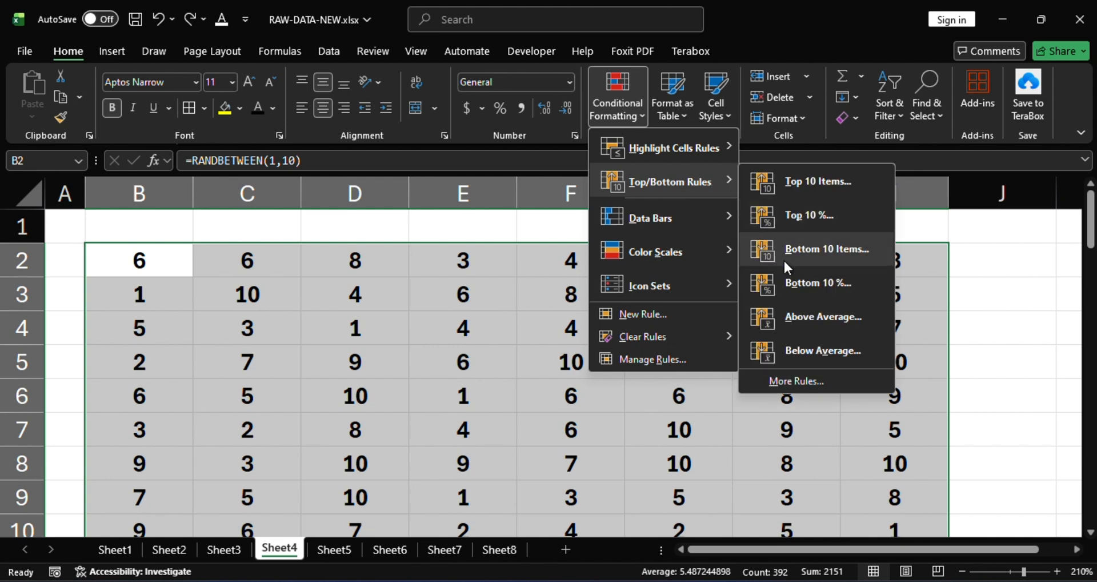
{"action": "left_click", "coordinate": [801, 309]}
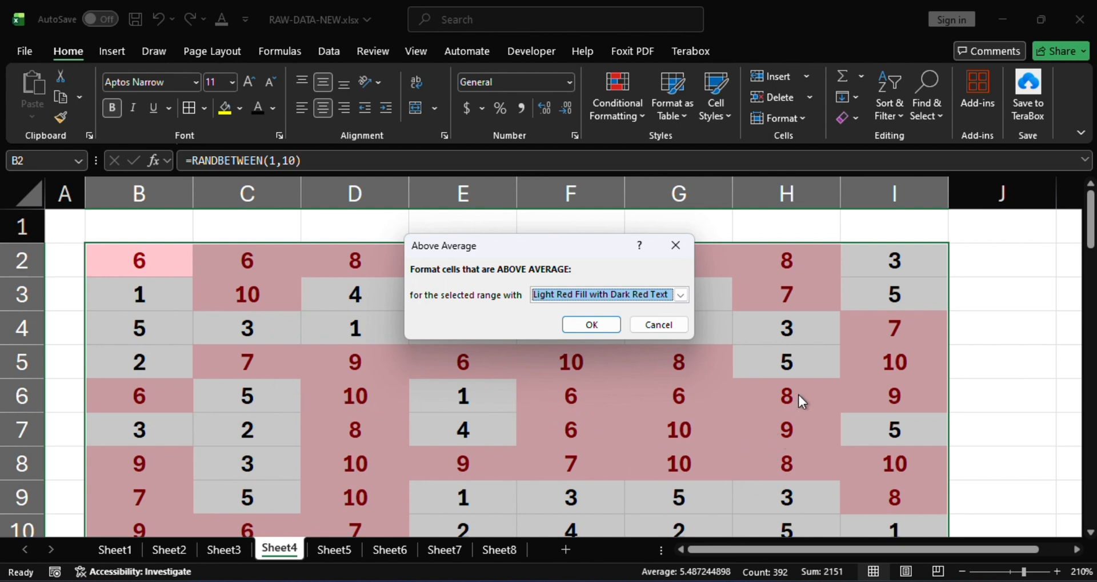
{"action": "left_click", "coordinate": [591, 323]}
{"action": "scroll", "coordinate": [796, 307], "scroll_direction": "down", "scroll_amount": 9}
{"action": "key", "text": "ctrl+z"}
{"action": "scroll", "coordinate": [794, 307], "scroll_direction": "up", "scroll_amount": 9}
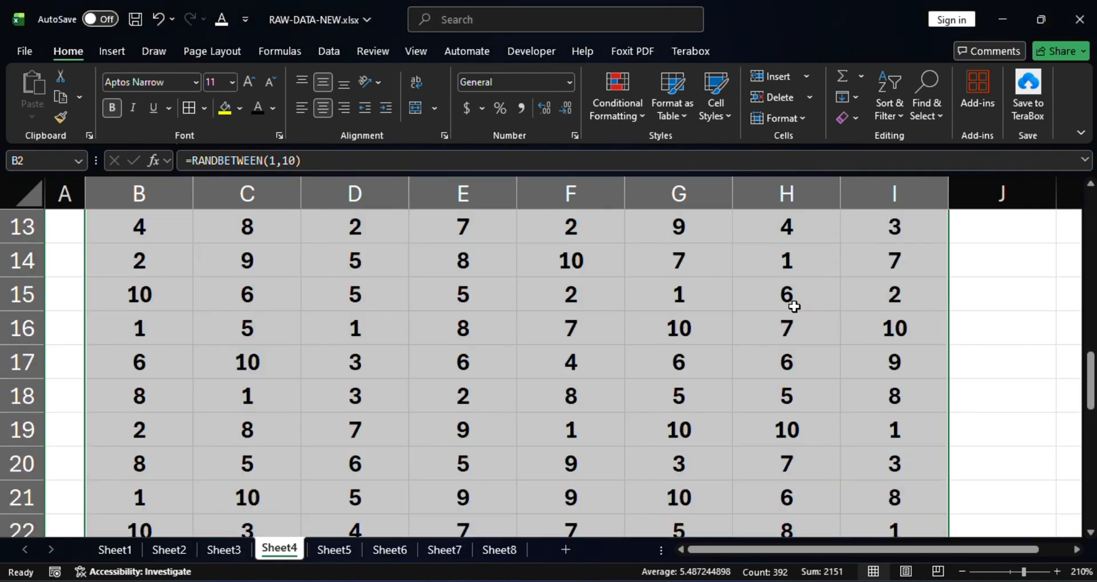
{"action": "scroll", "coordinate": [622, 300], "scroll_direction": "down", "scroll_amount": 12}
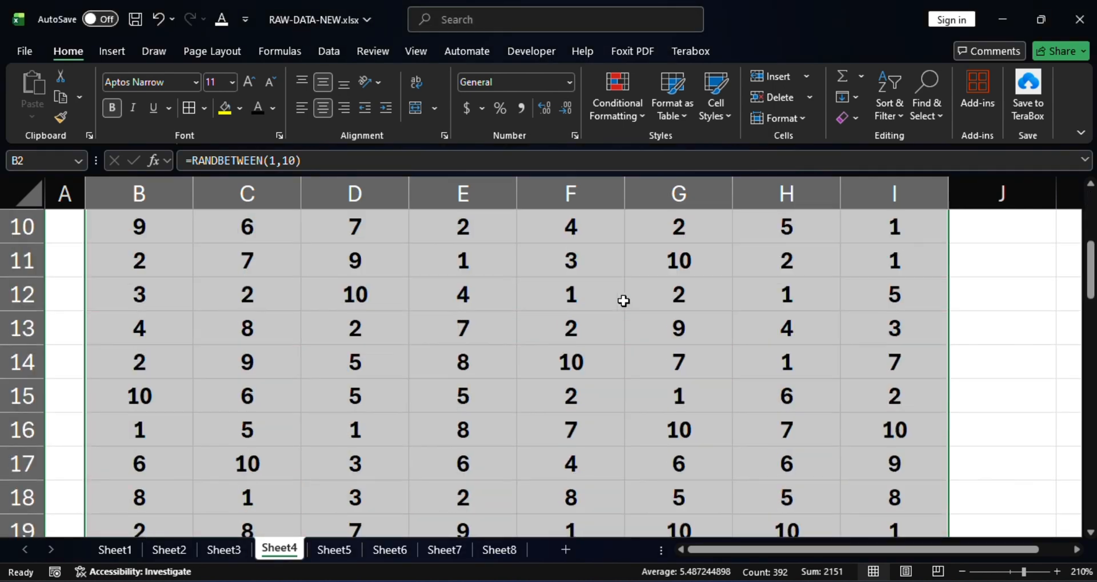
{"action": "scroll", "coordinate": [623, 301], "scroll_direction": "up", "scroll_amount": 2}
{"action": "scroll", "coordinate": [624, 301], "scroll_direction": "down", "scroll_amount": 10}
{"action": "scroll", "coordinate": [632, 304], "scroll_direction": "up", "scroll_amount": 20}
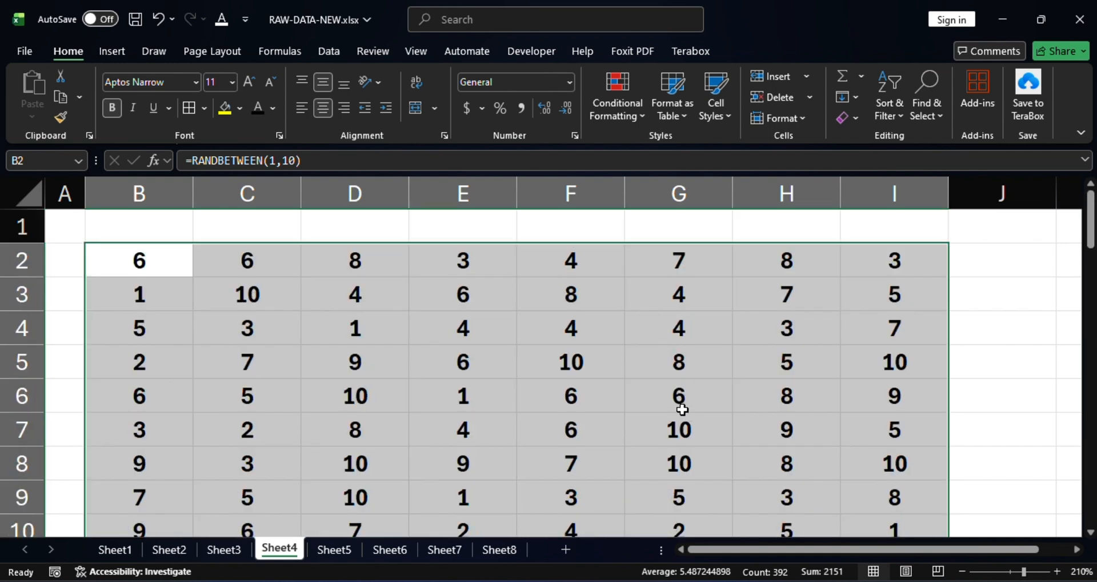
{"action": "scroll", "coordinate": [682, 409], "scroll_direction": "down", "scroll_amount": 5}
{"action": "scroll", "coordinate": [679, 401], "scroll_direction": "up", "scroll_amount": 5}
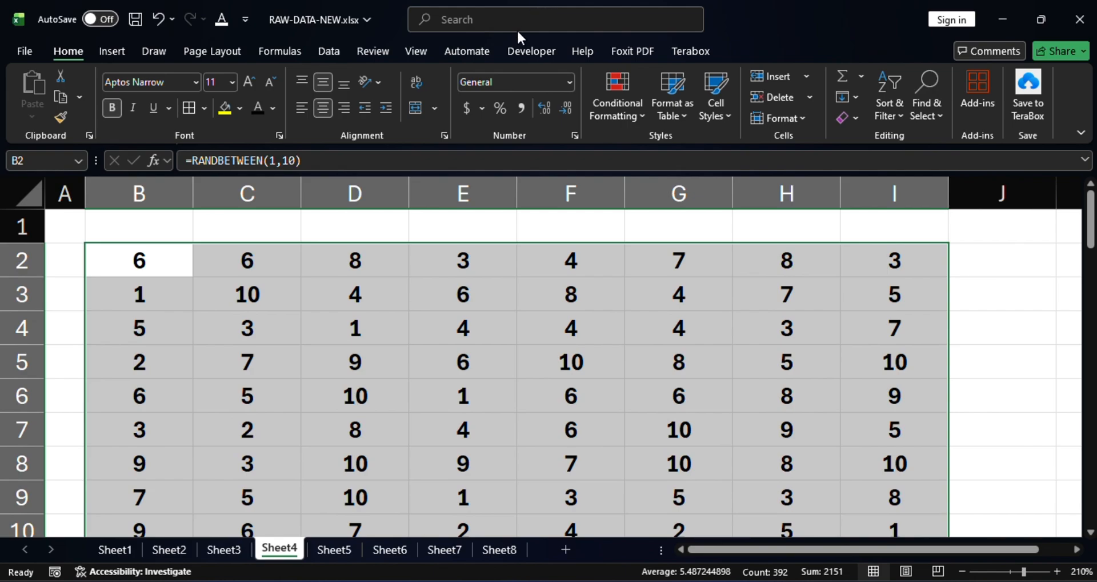